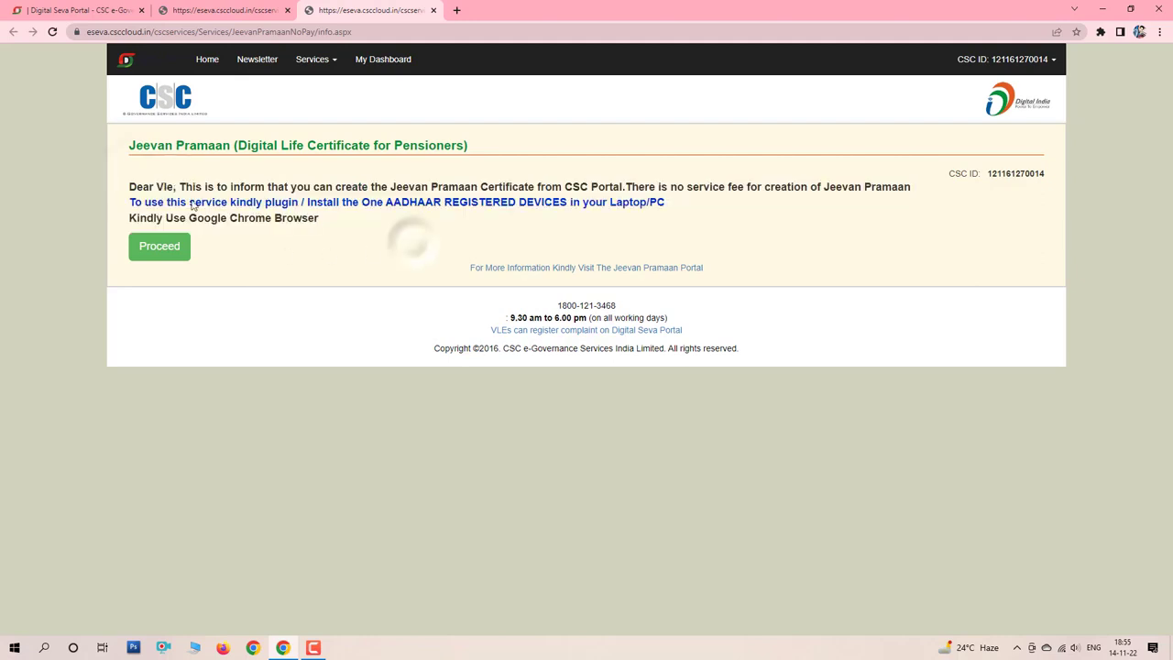
# Proceed past the Jeevan Pramaan service notice and start a new Jeevan Pramaan registration.
pyautogui.moveTo(171, 186); pyautogui.dragTo(183, 186)
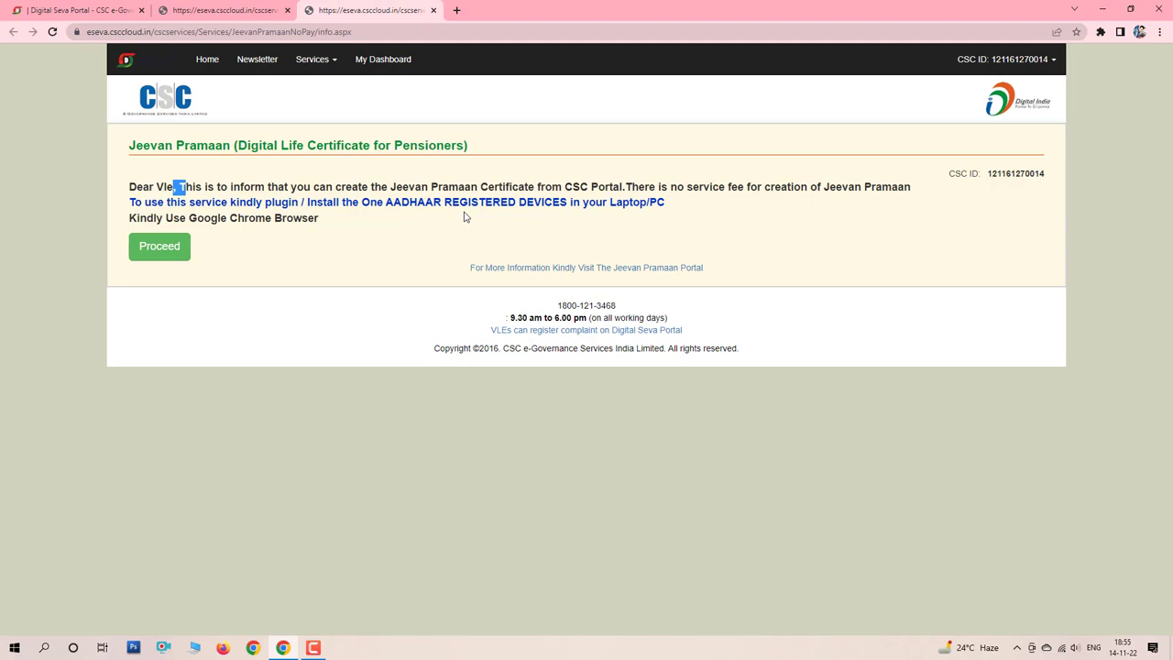
pyautogui.click(231, 193)
pyautogui.moveTo(319, 218); pyautogui.dragTo(217, 204)
pyautogui.click(216, 204)
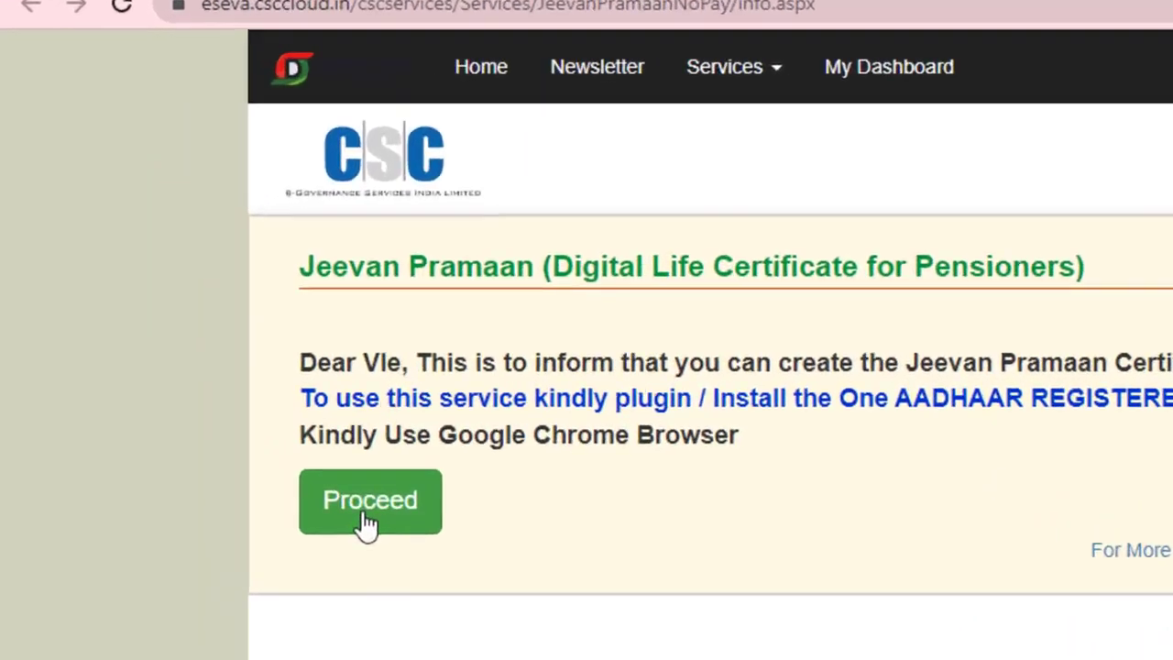
pyautogui.click(366, 524)
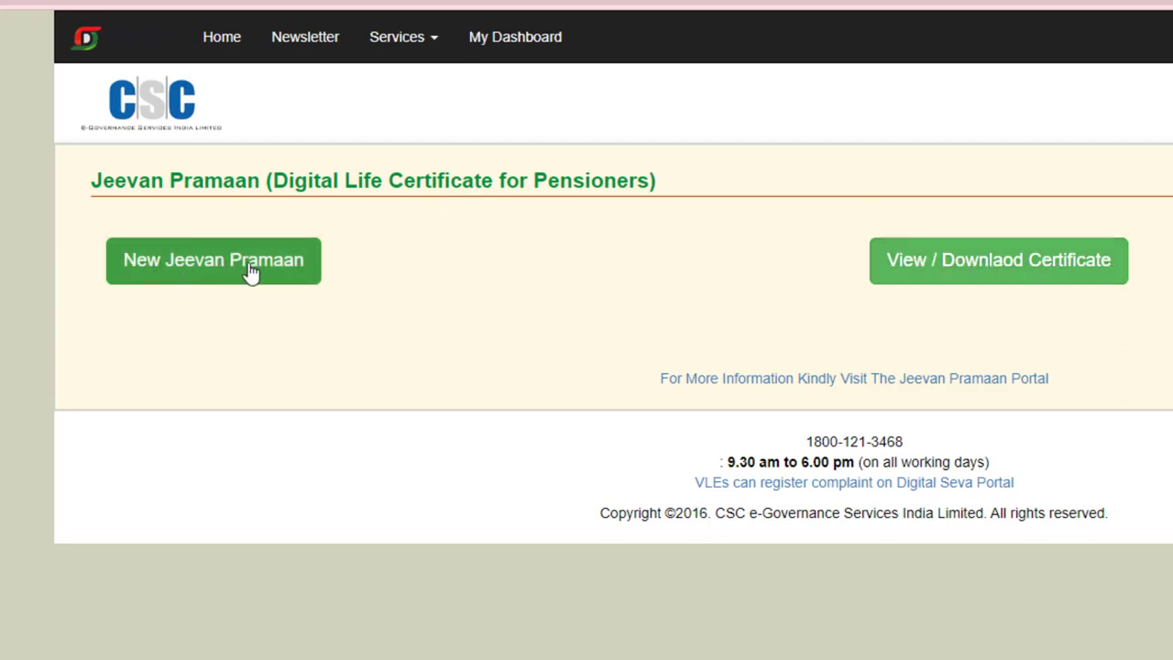
pyautogui.click(214, 271)
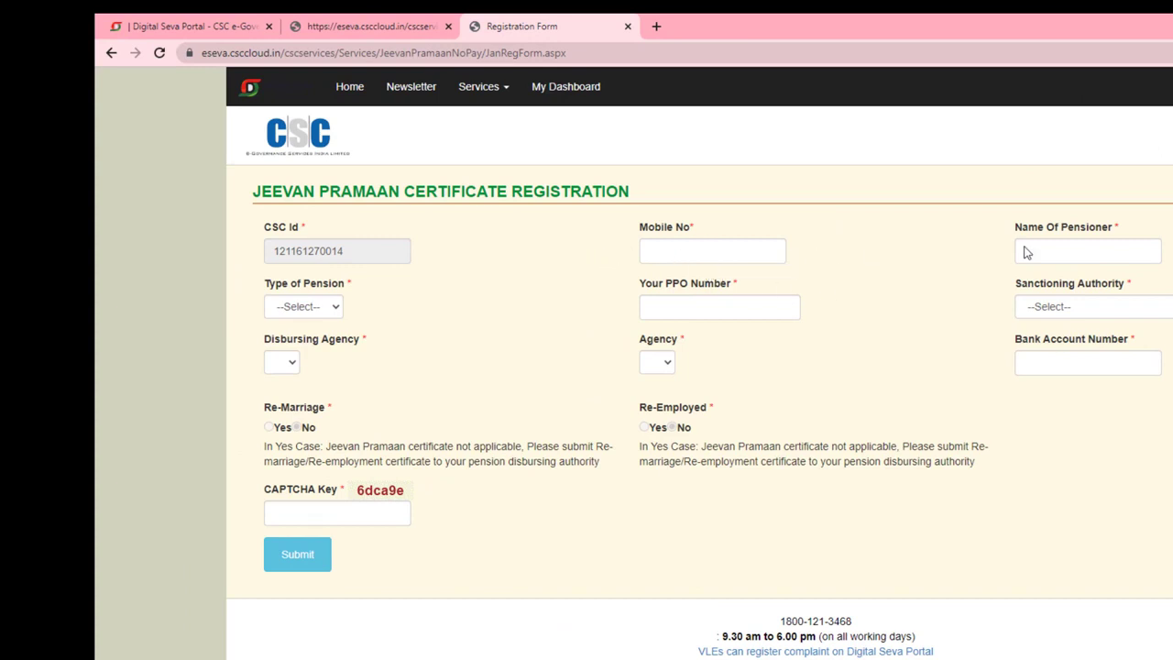
# Set the type of pension to Service in the certificate registration form.
pyautogui.click(336, 308)
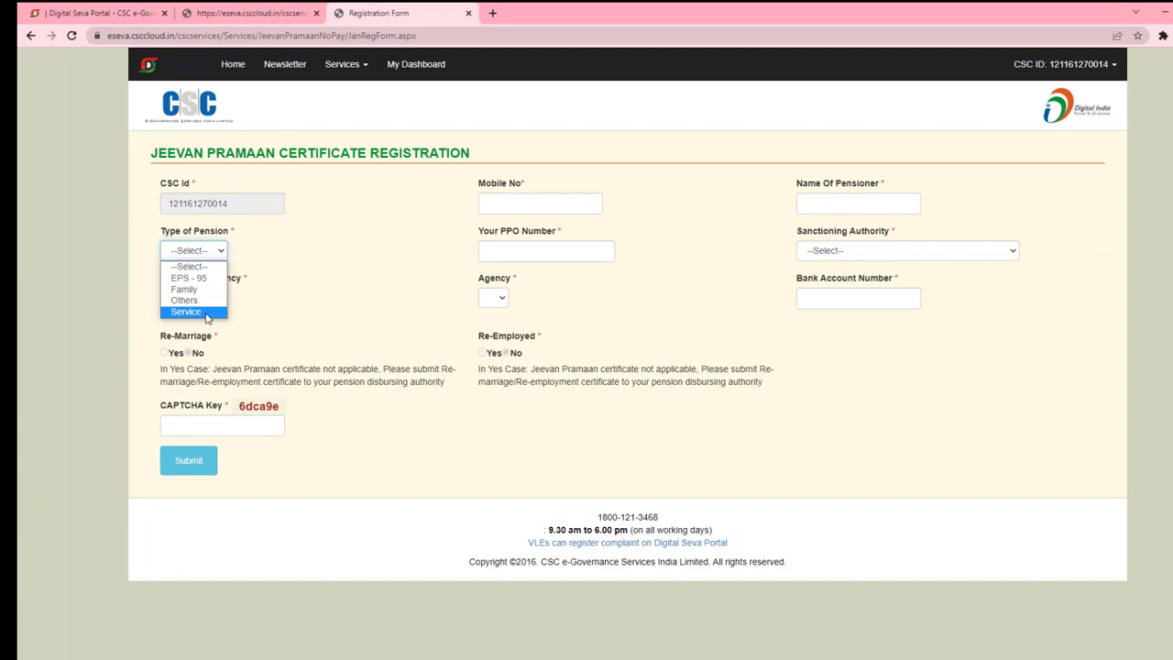
pyautogui.click(206, 315)
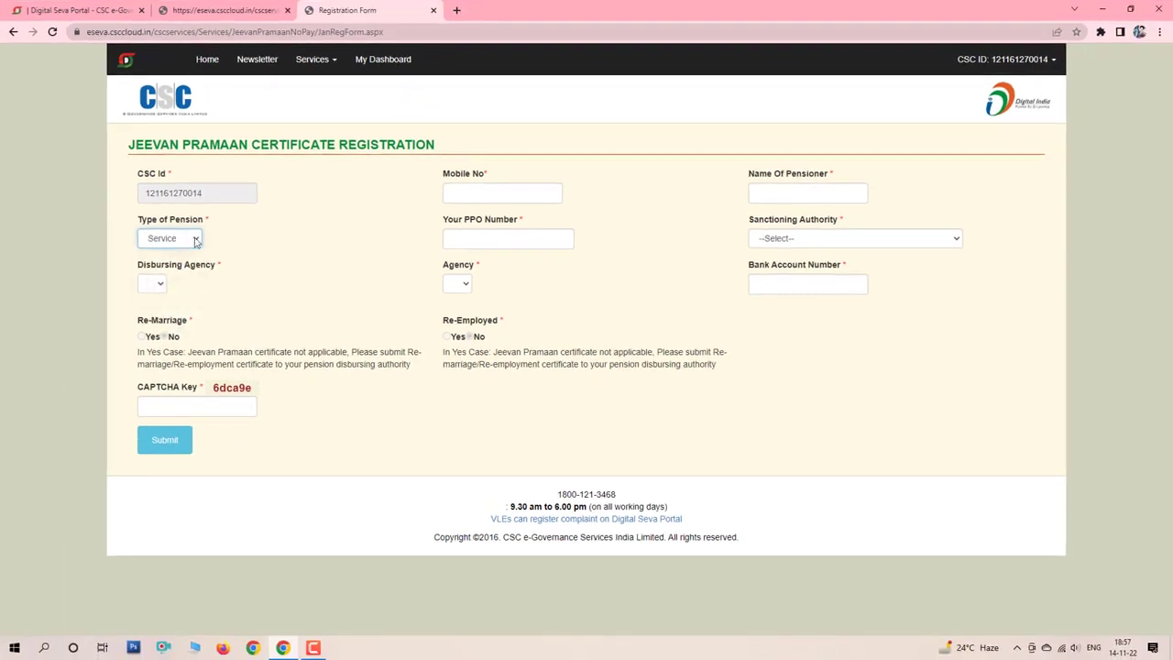
pyautogui.click(179, 240)
pyautogui.click(328, 257)
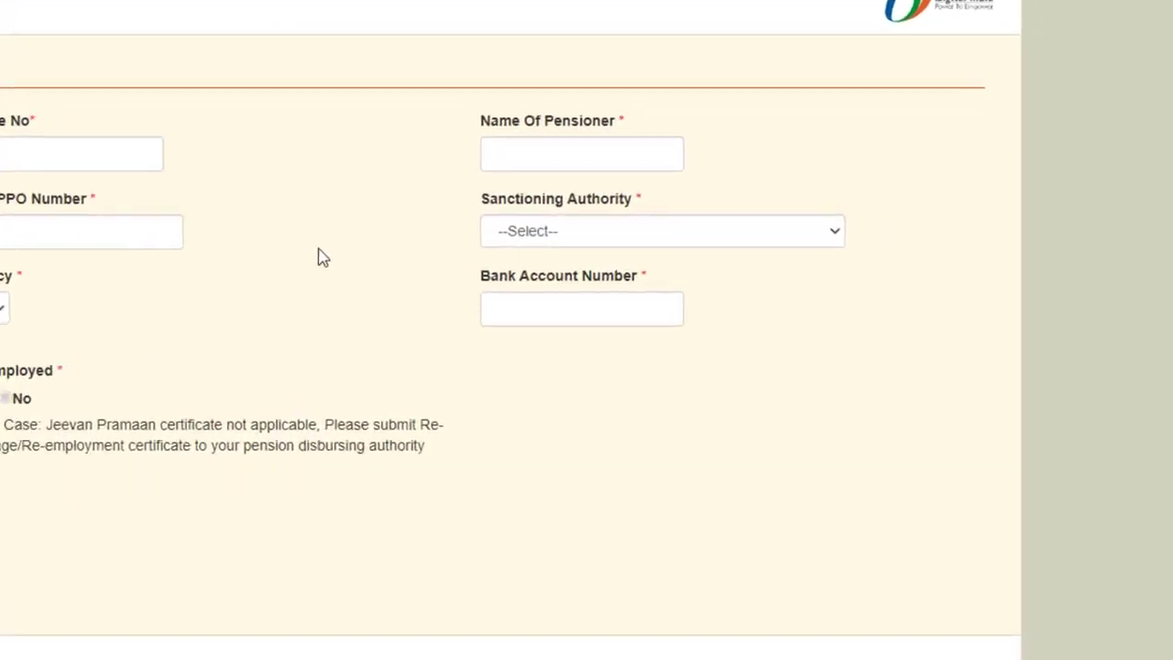
# Set the sanctioning authority to EPFO and check which disbursing agencies it offers.
pyautogui.click(724, 235)
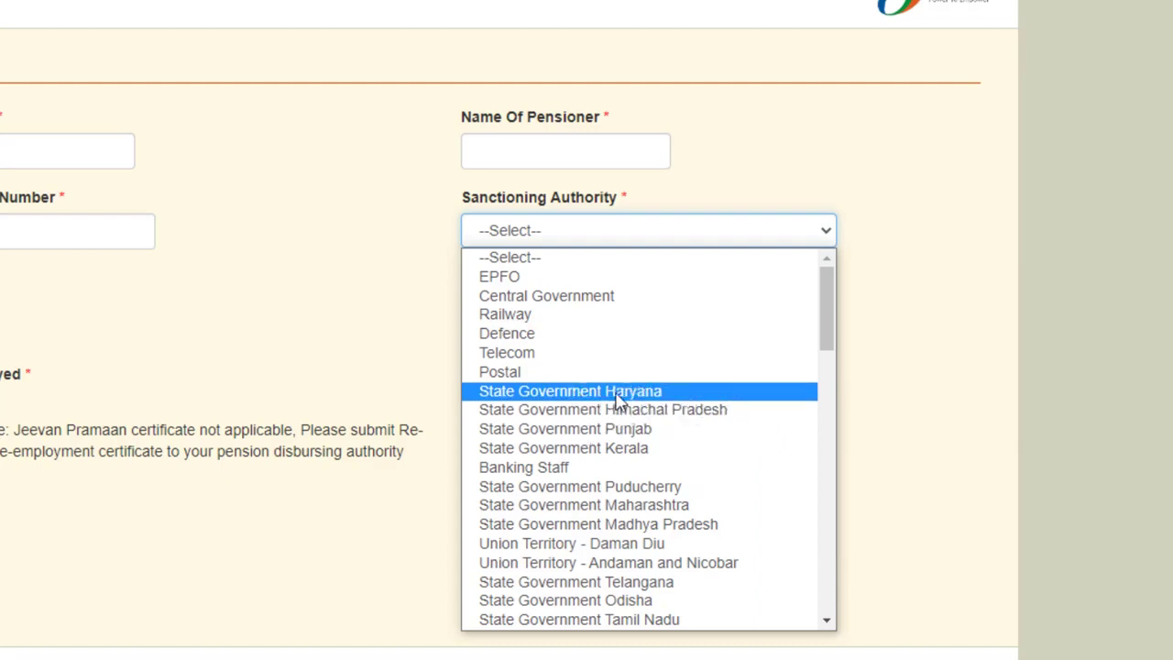
pyautogui.scroll(-15, 618, 403)
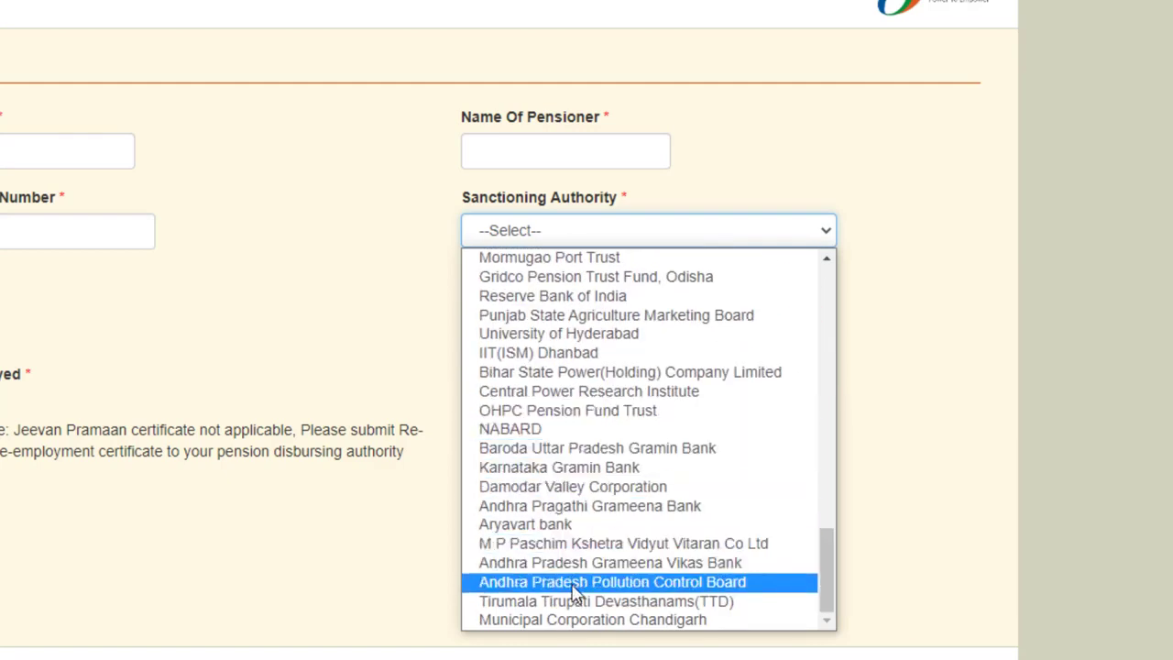
pyautogui.scroll(10, 572, 593)
pyautogui.scroll(3, 570, 318)
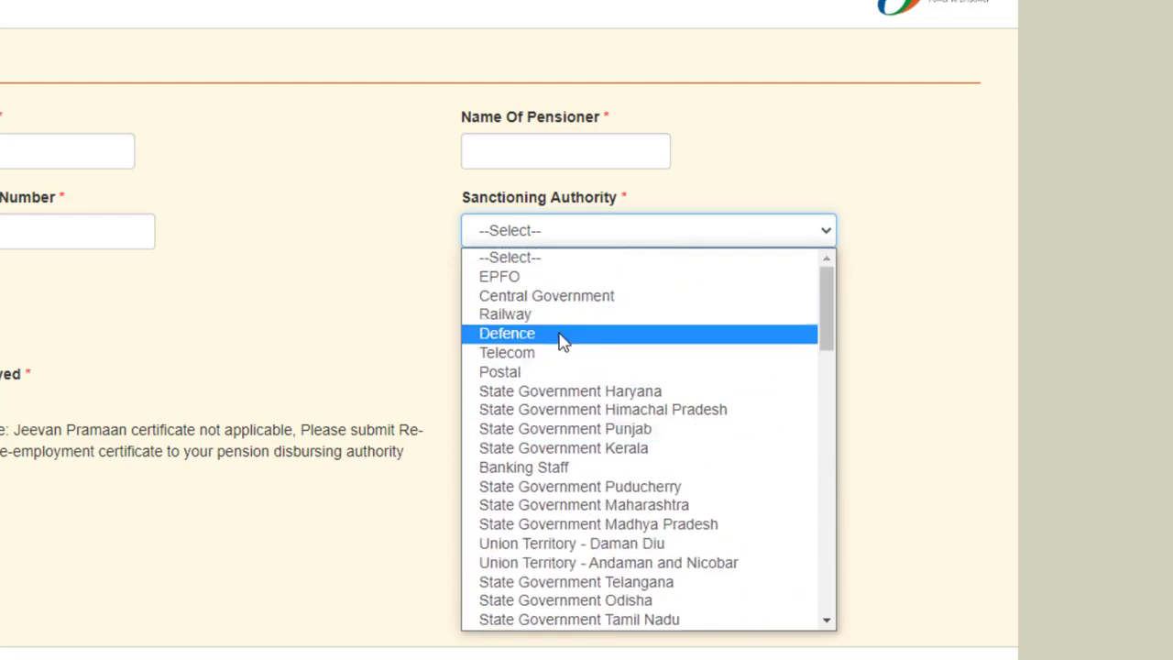
pyautogui.click(534, 277)
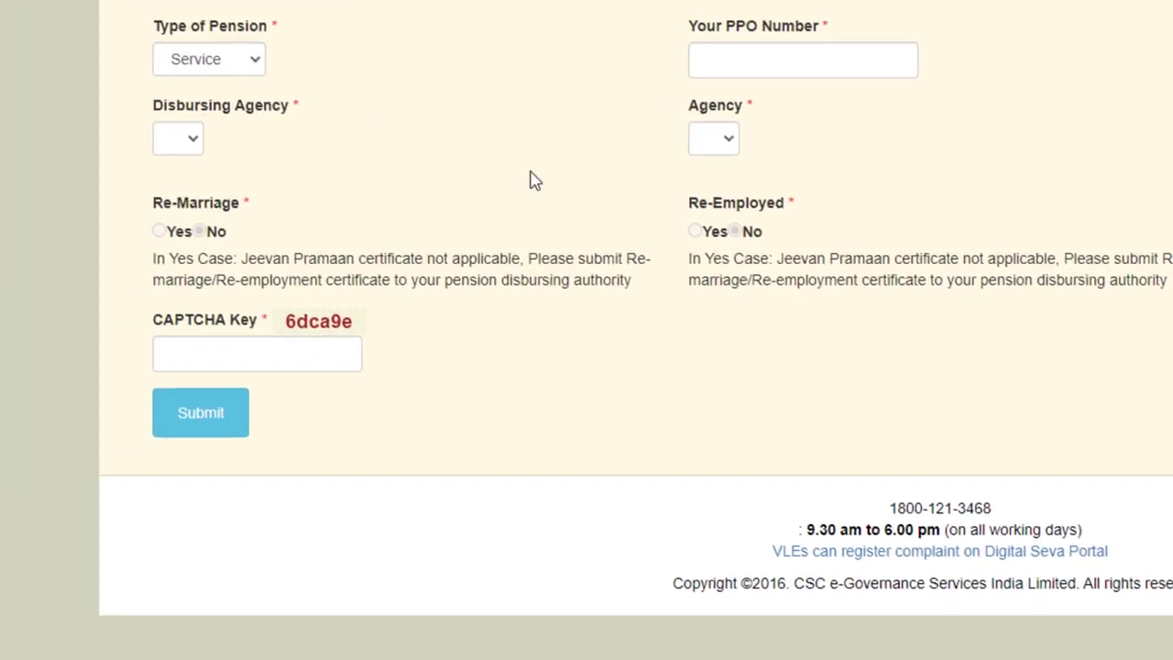
pyautogui.click(404, 133)
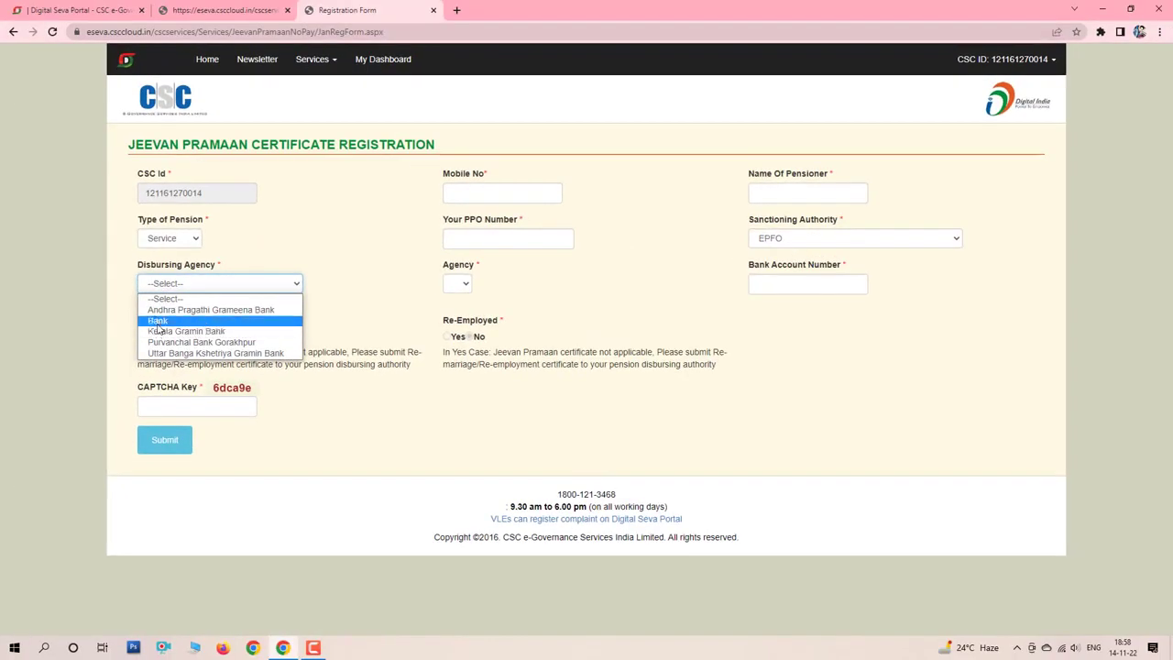
pyautogui.click(238, 302)
# Set the sanctioning authority to Railway and the disbursing agency to Bank, with State Bank of India as the agency.
pyautogui.click(804, 239)
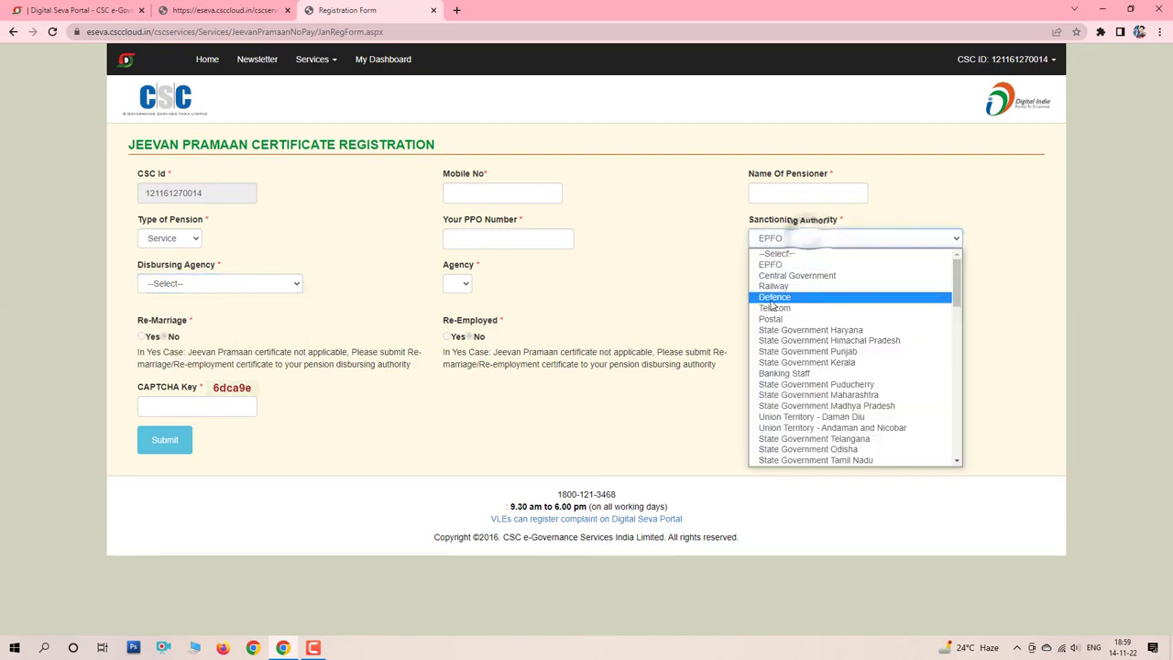
pyautogui.click(772, 286)
pyautogui.click(180, 284)
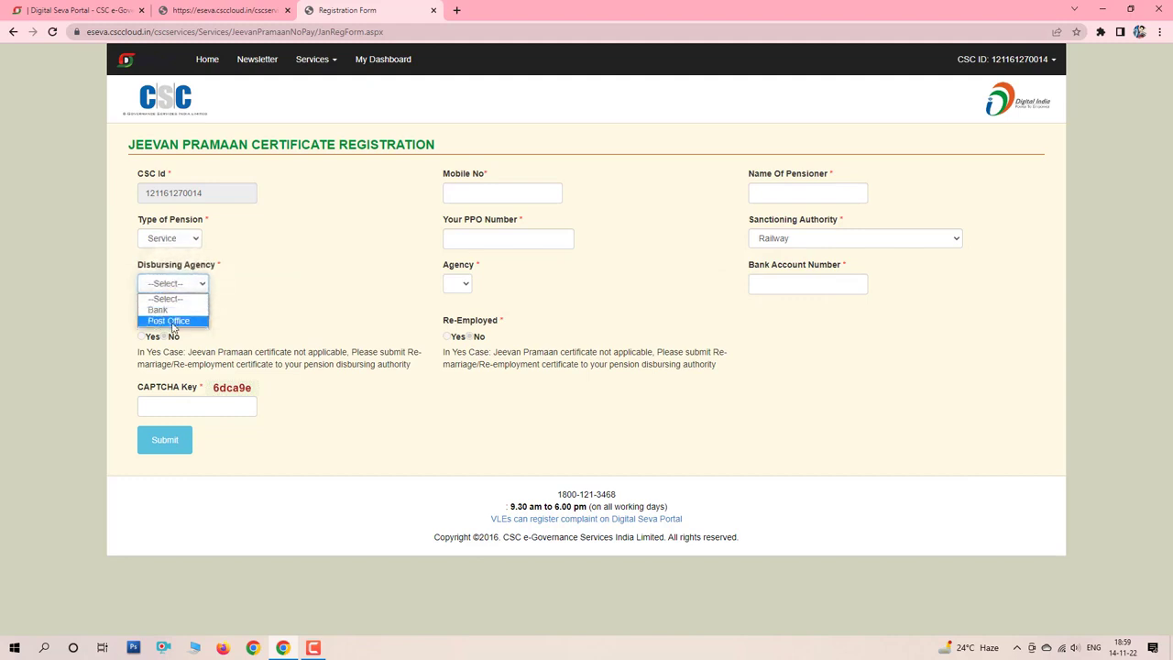
pyautogui.click(159, 310)
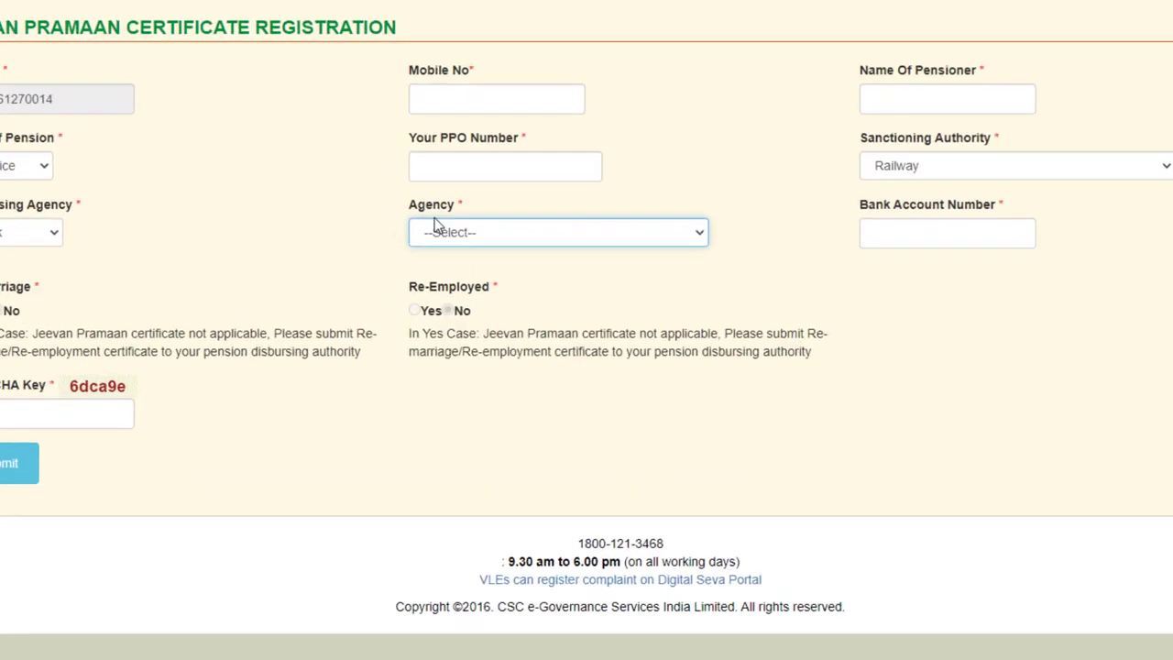
pyautogui.click(680, 237)
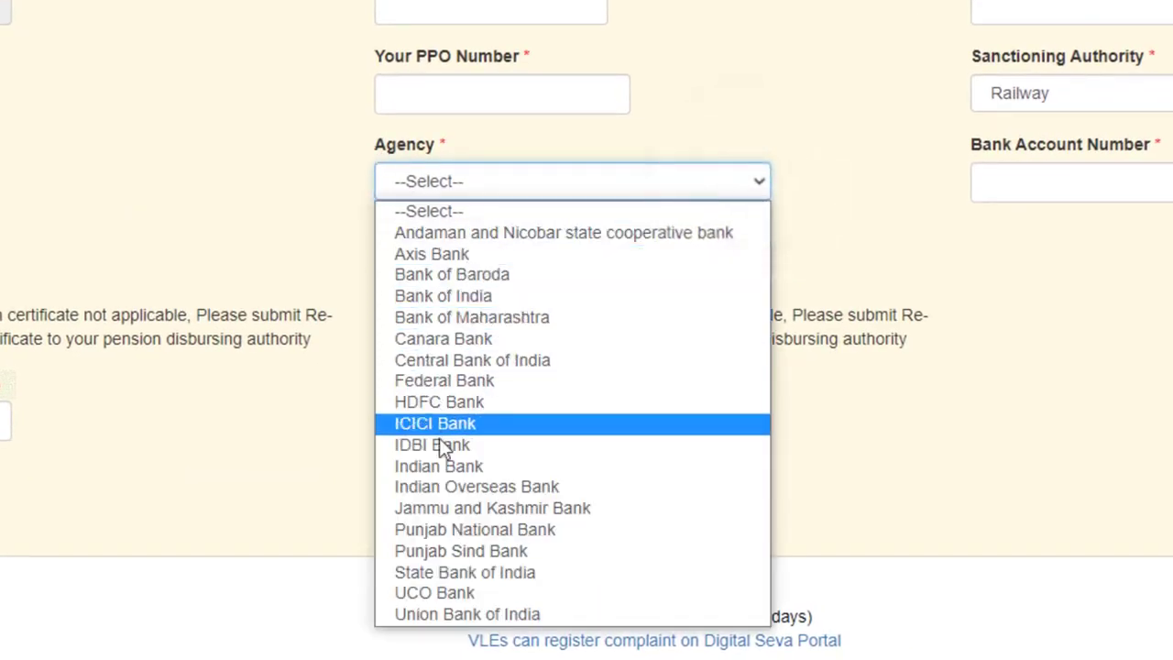
pyautogui.click(450, 572)
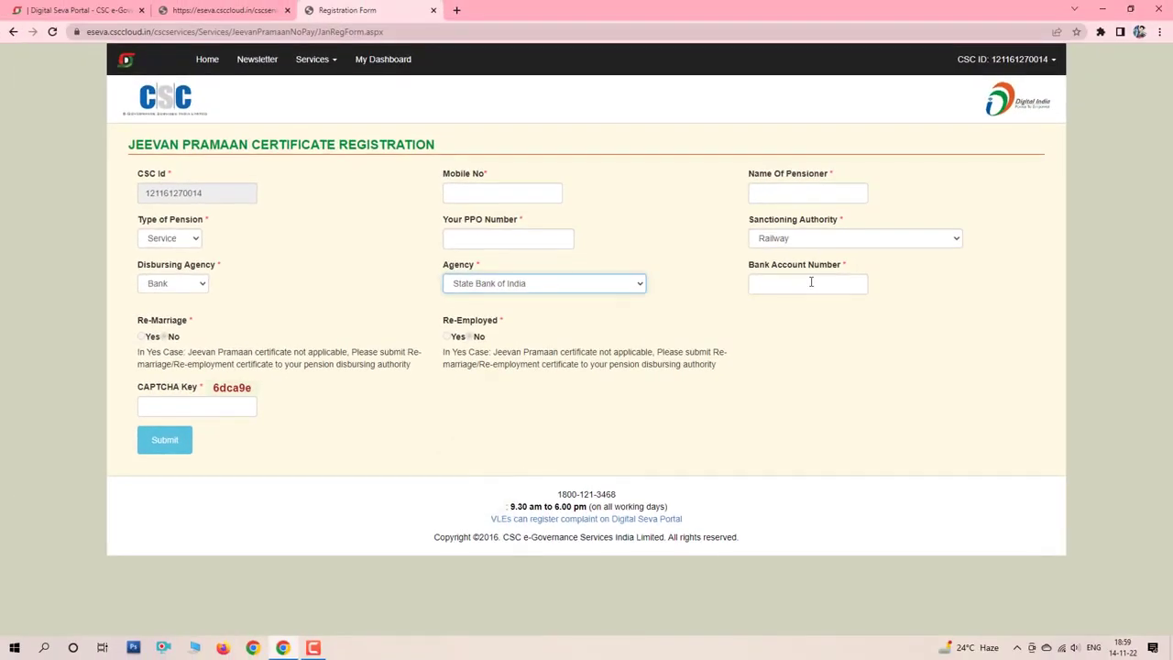
# Review the re-marriage and re-employed options, the CAPTCHA field and the note on when the certificate is not applicable.
pyautogui.click(458, 317)
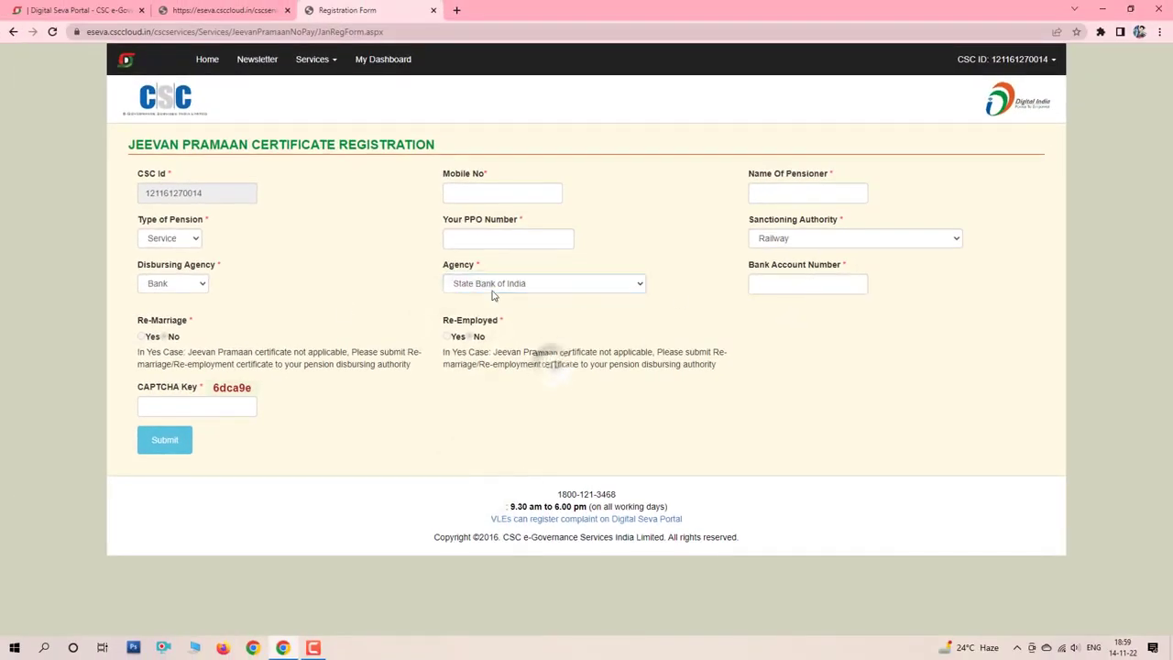
pyautogui.click(157, 330)
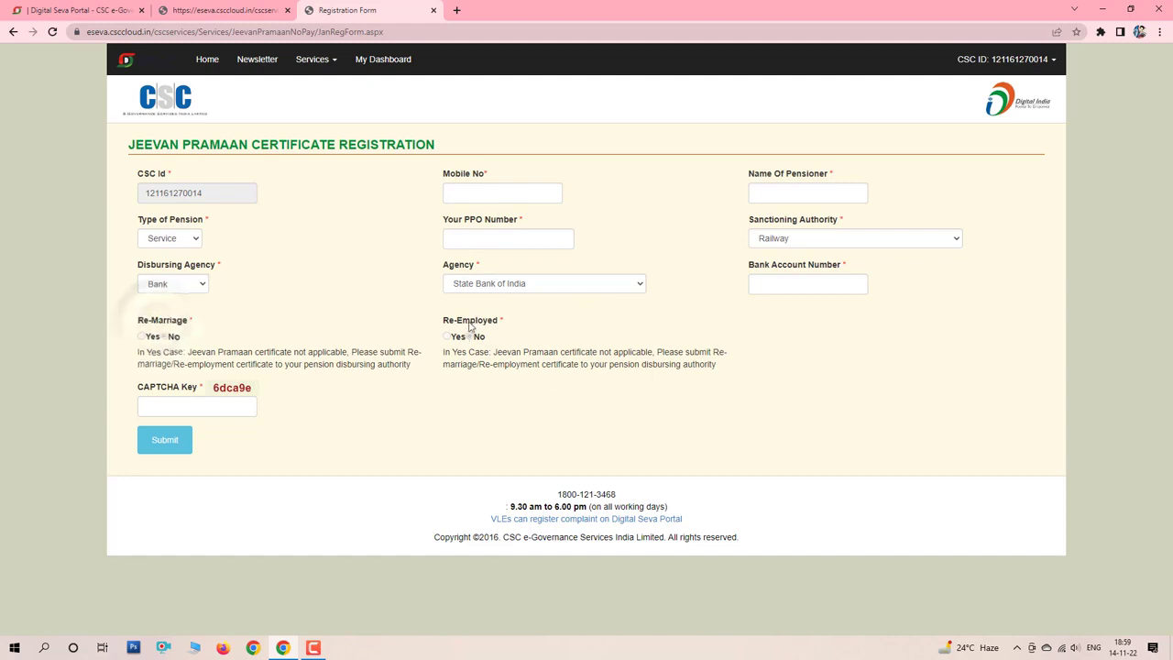
pyautogui.moveTo(470, 321); pyautogui.dragTo(483, 321)
pyautogui.click(228, 404)
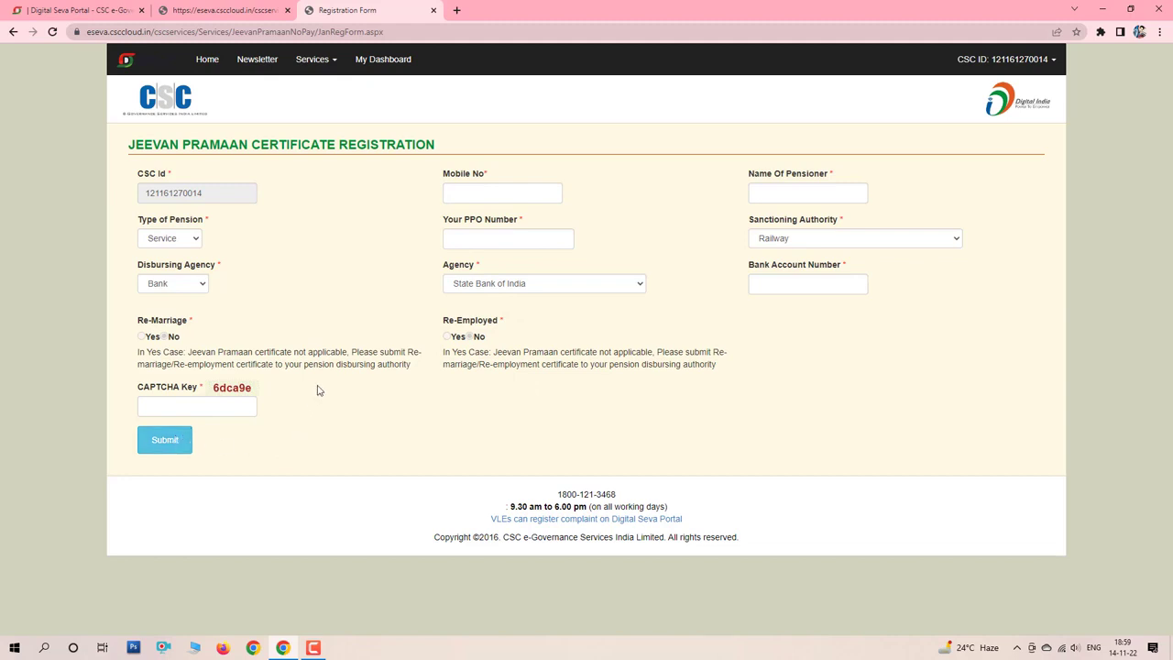
pyautogui.moveTo(303, 352); pyautogui.dragTo(341, 363)
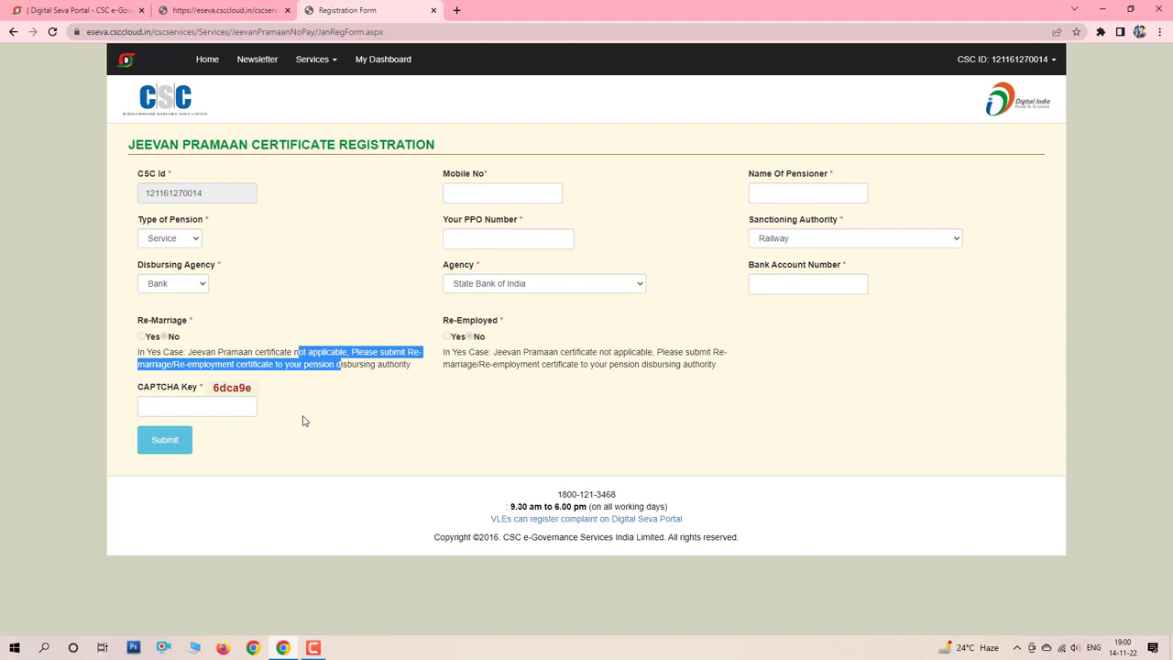
pyautogui.click(245, 364)
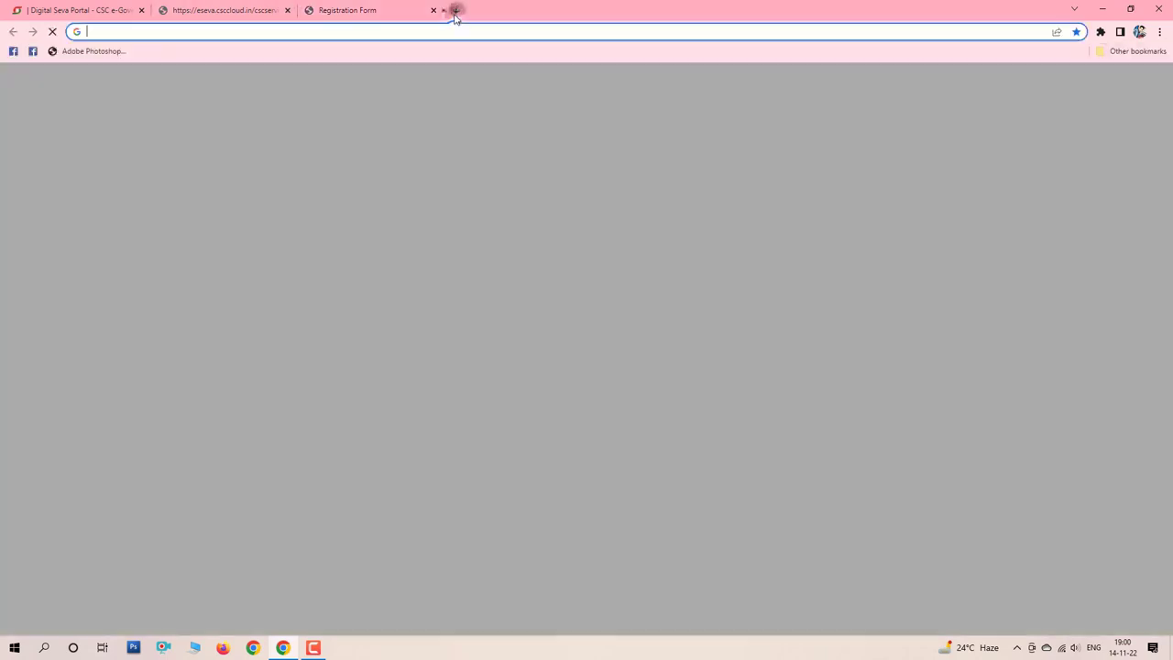
# Search Google for "jeevan pramaan" in a new browser tab and open the jeevanpramaan.gov.in website.
pyautogui.click(456, 12)
pyautogui.write('go')
pyautogui.press('Return')
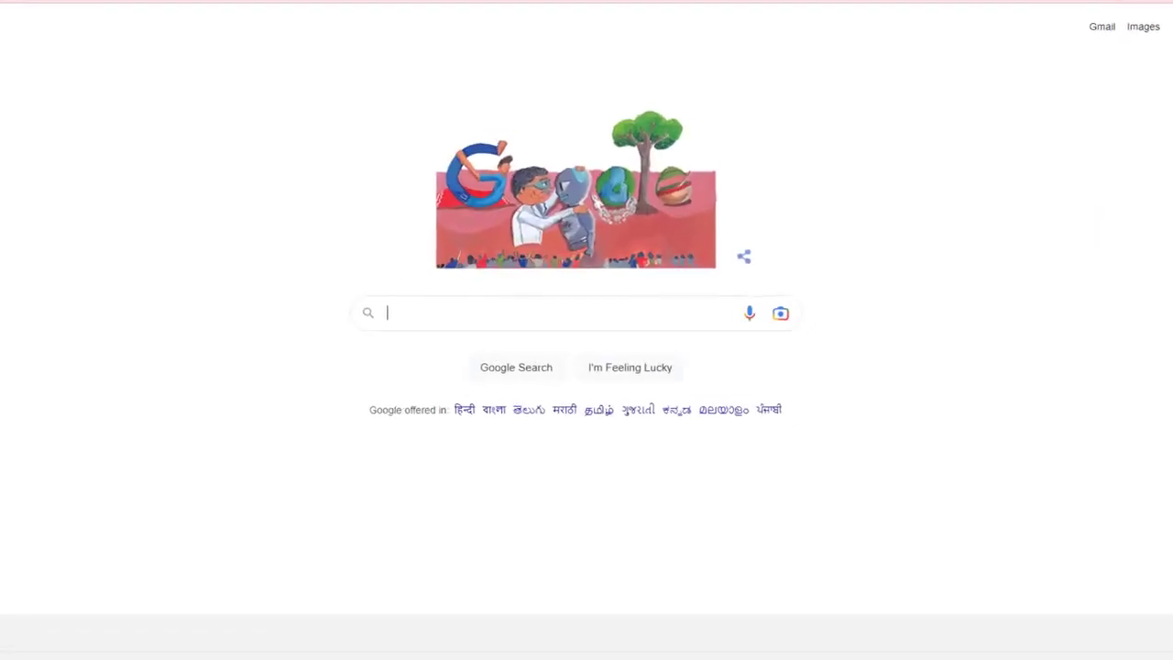
pyautogui.write('jee')
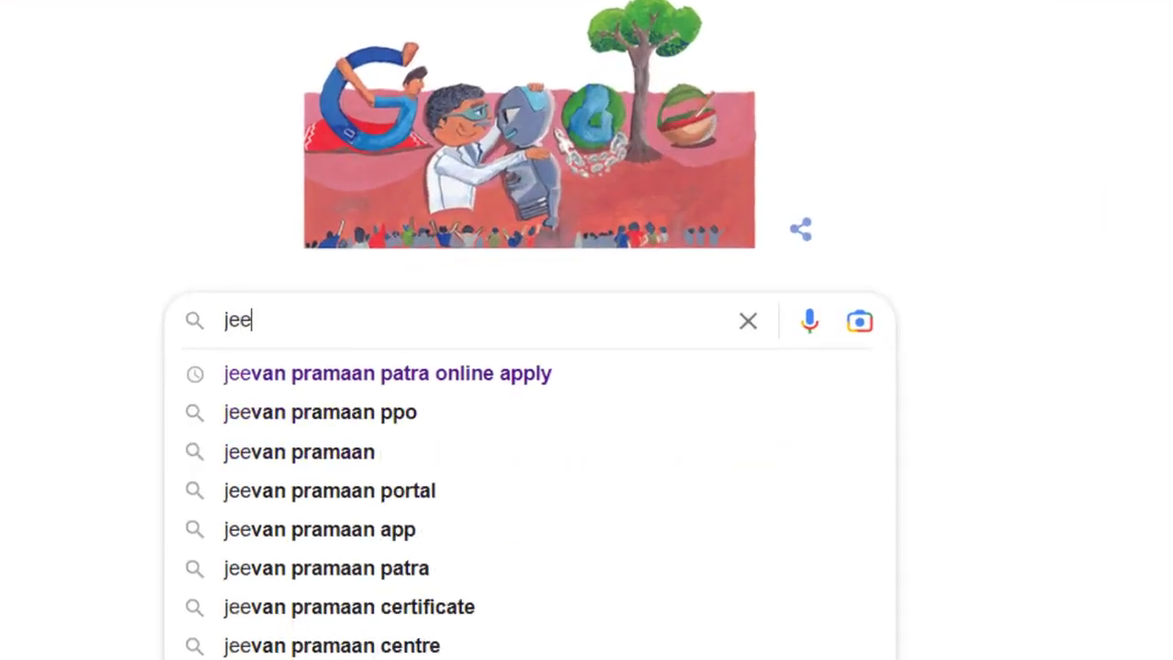
pyautogui.write('van')
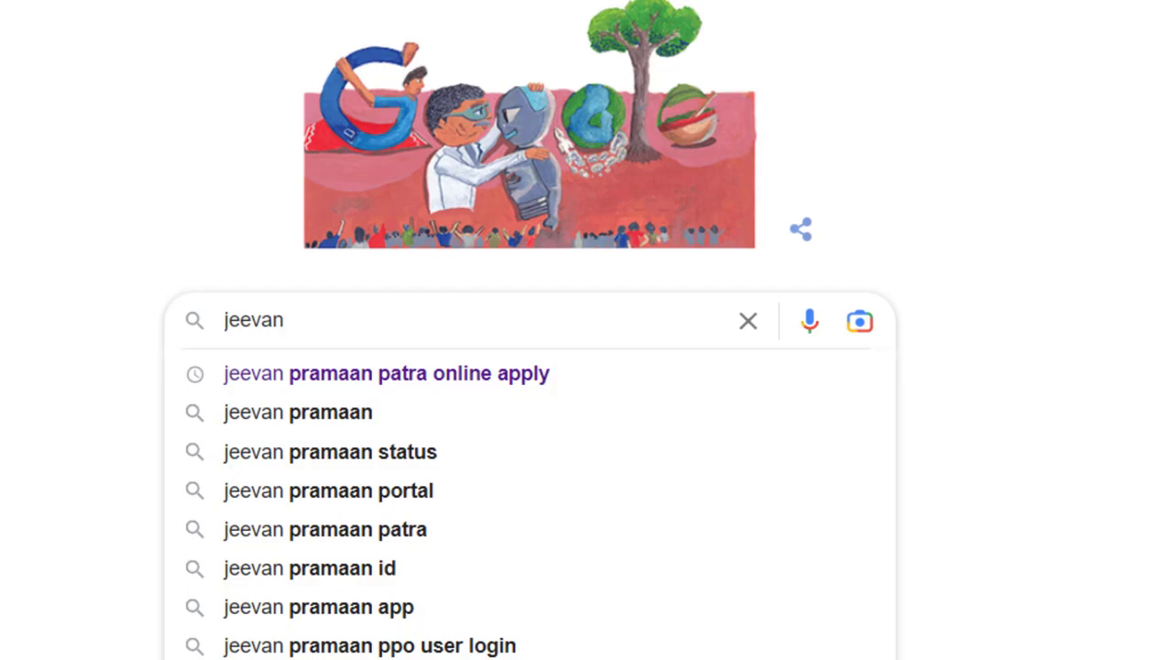
pyautogui.click(328, 413)
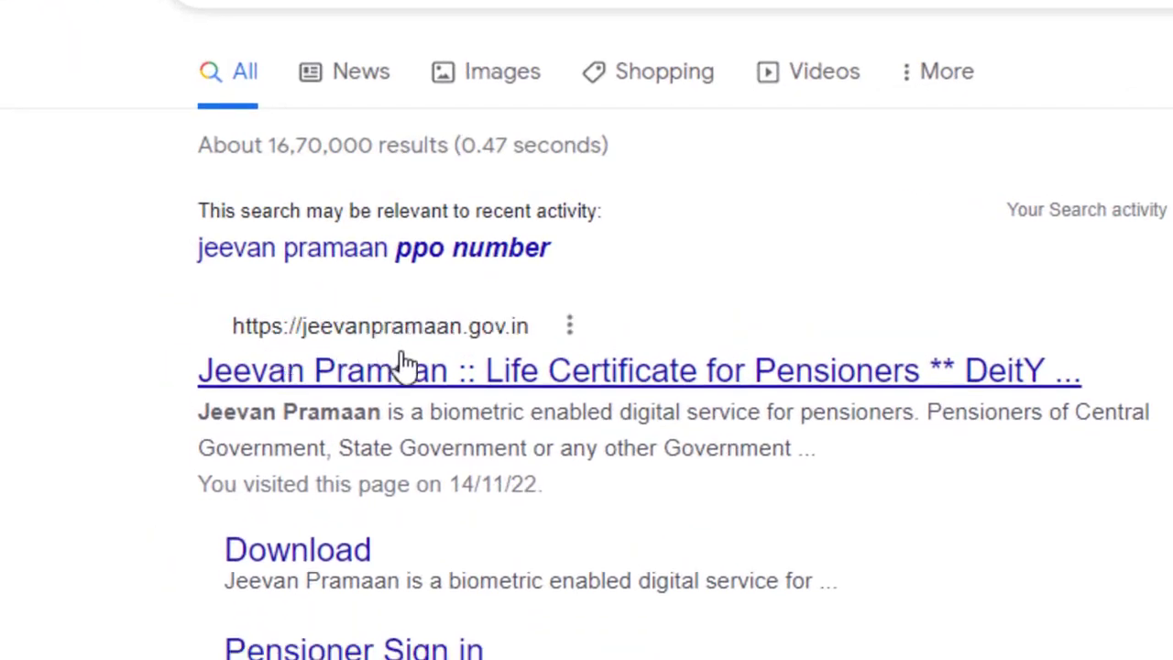
pyautogui.click(676, 382)
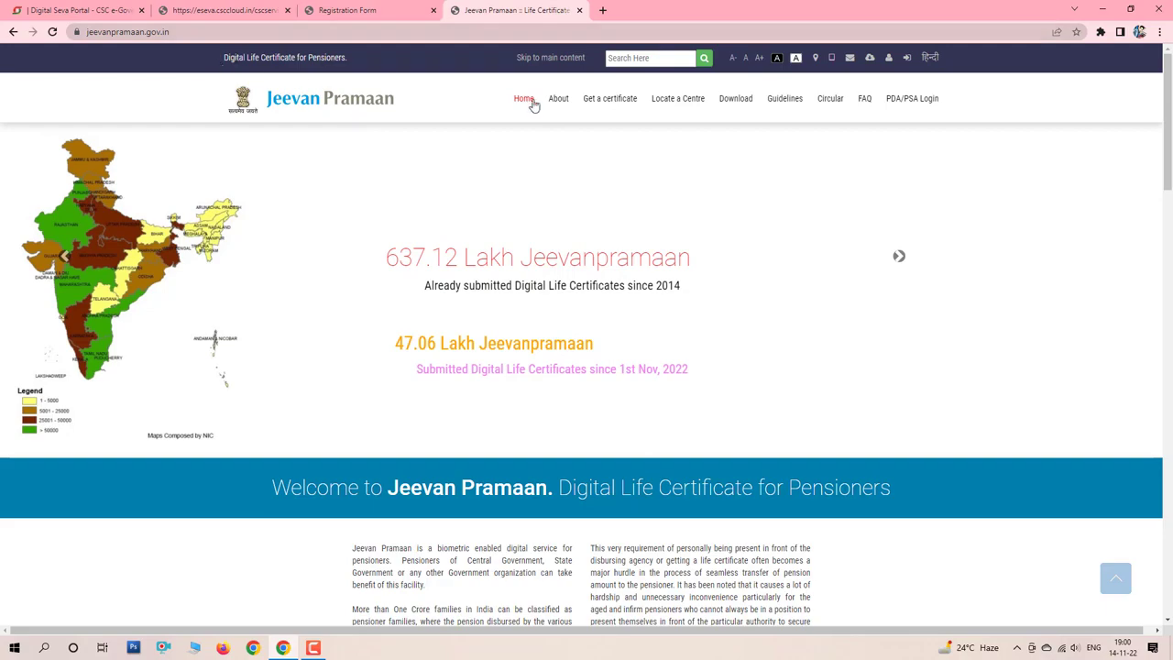
# Examine the home page's Get a Certificate section and the requirements listed for the PC, Mobile and Offices options.
pyautogui.scroll(-10, 536, 394)
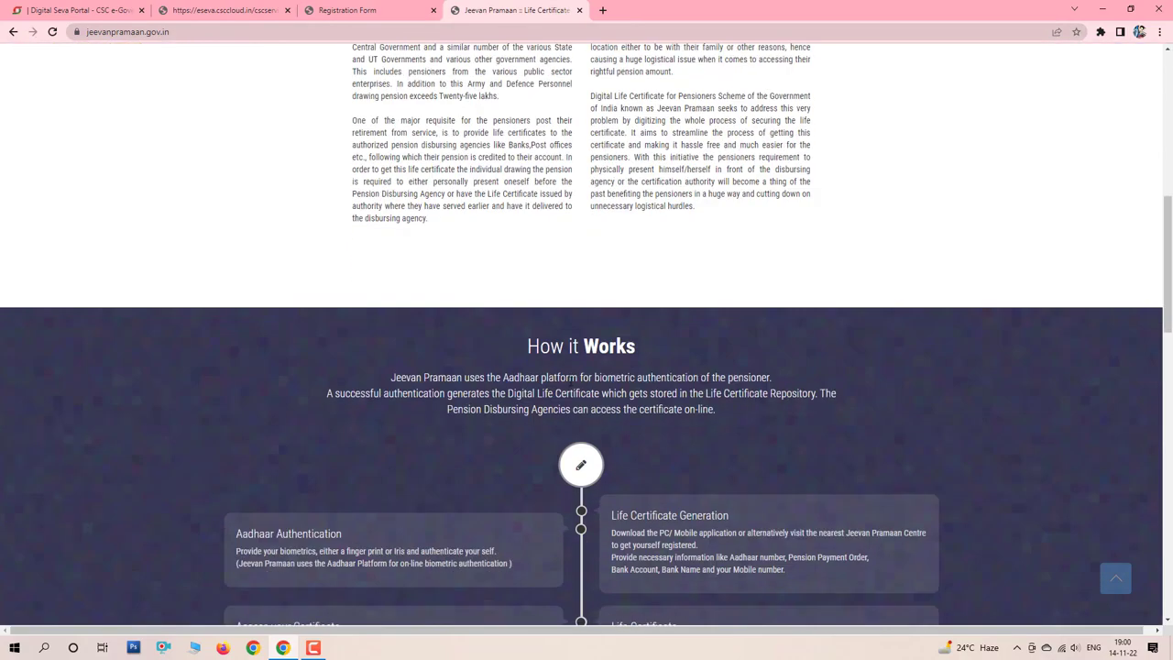
pyautogui.scroll(-8, 536, 394)
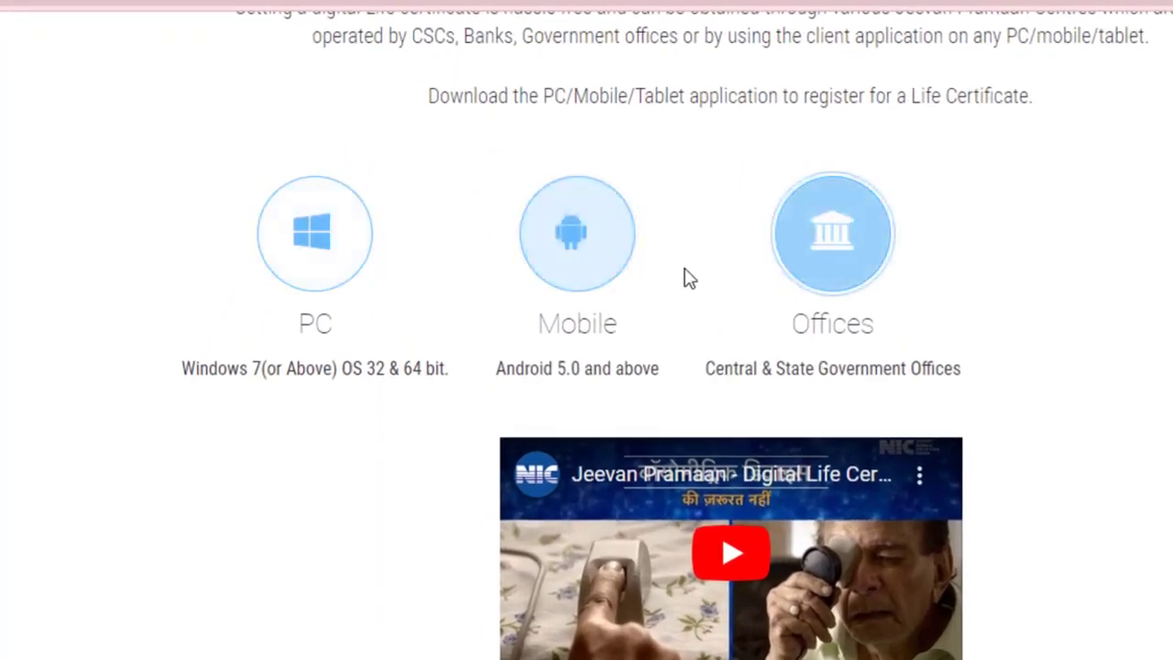
pyautogui.scroll(3, 440, 104)
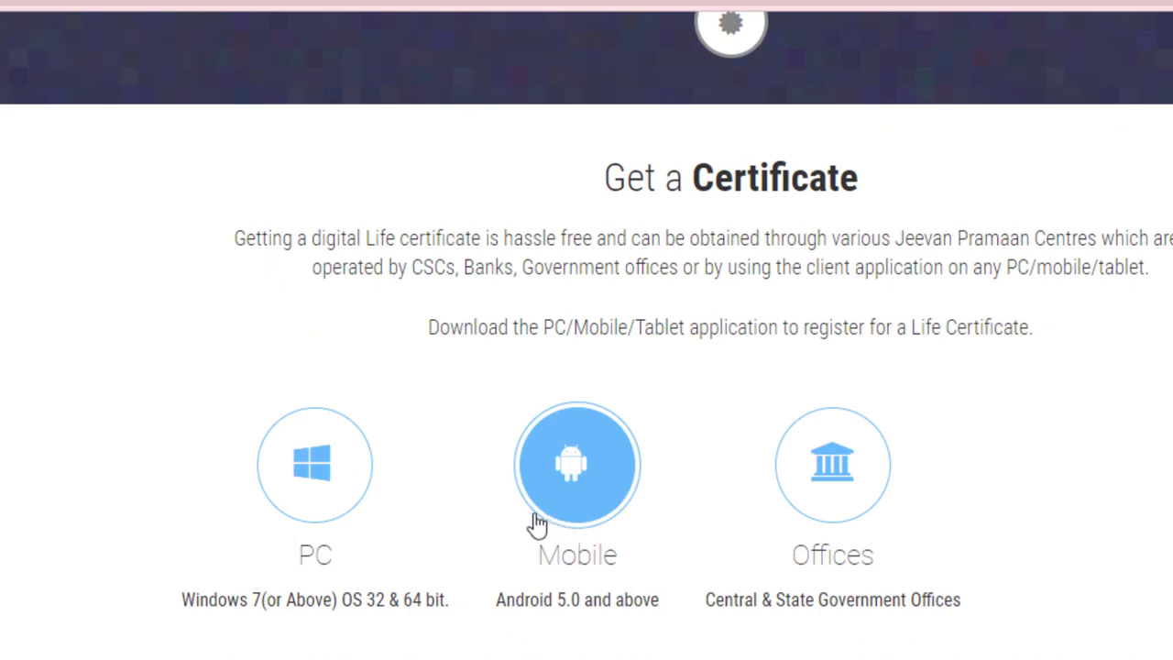
pyautogui.moveTo(200, 605); pyautogui.dragTo(382, 607)
pyautogui.click(357, 603)
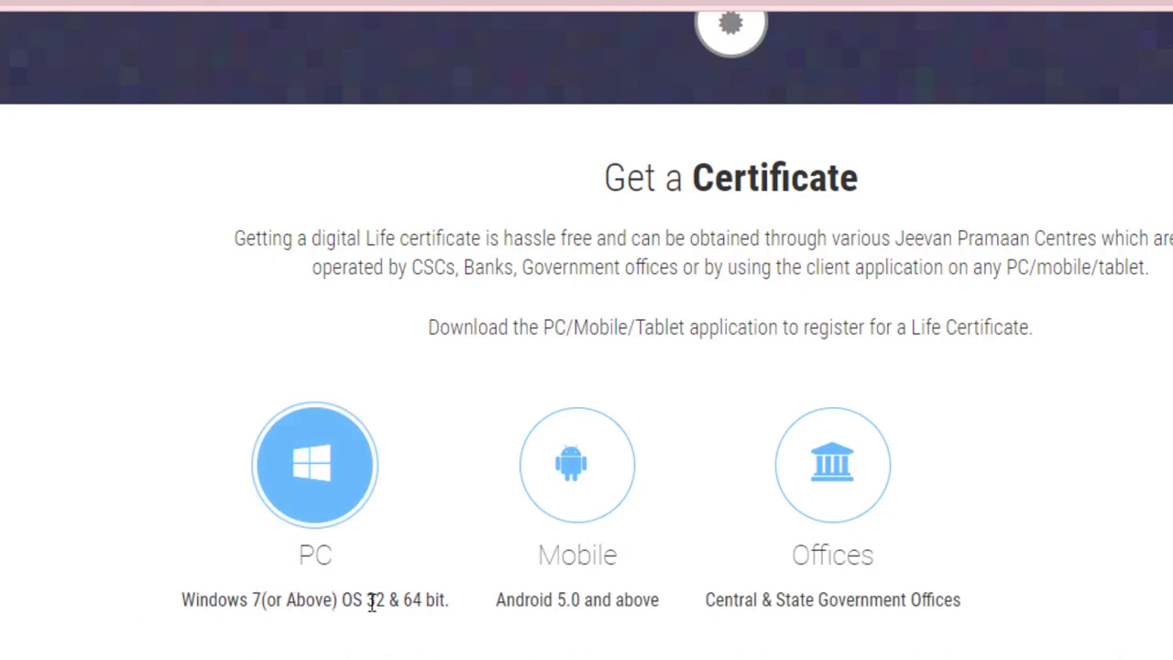
pyautogui.moveTo(368, 605); pyautogui.dragTo(437, 600)
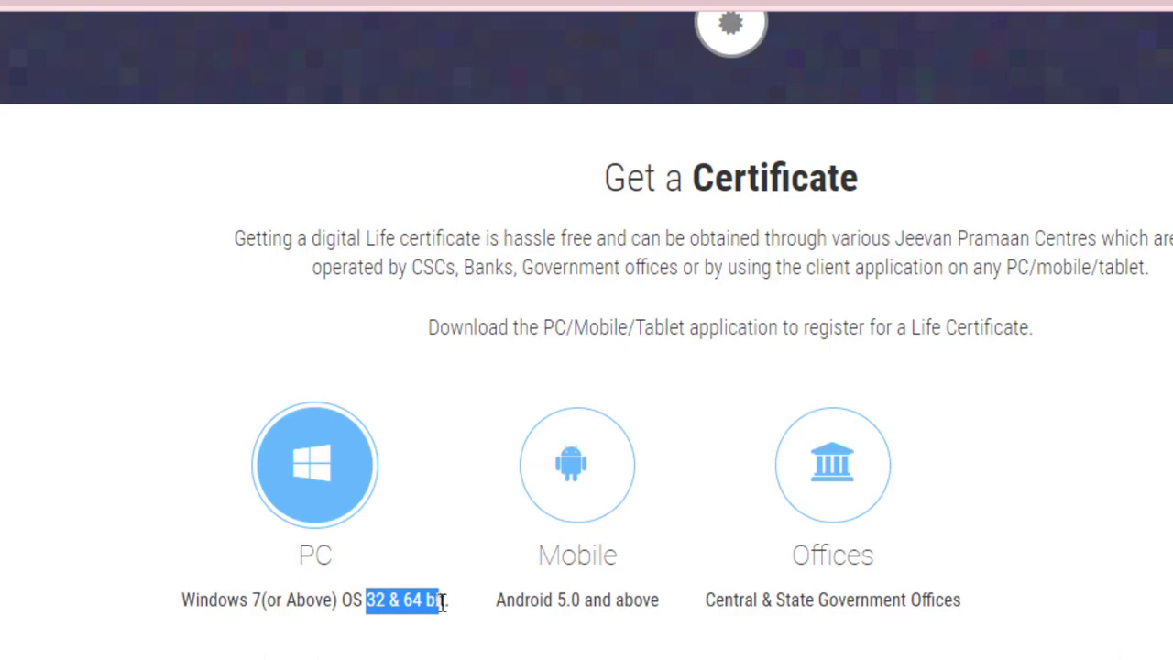
pyautogui.click(503, 601)
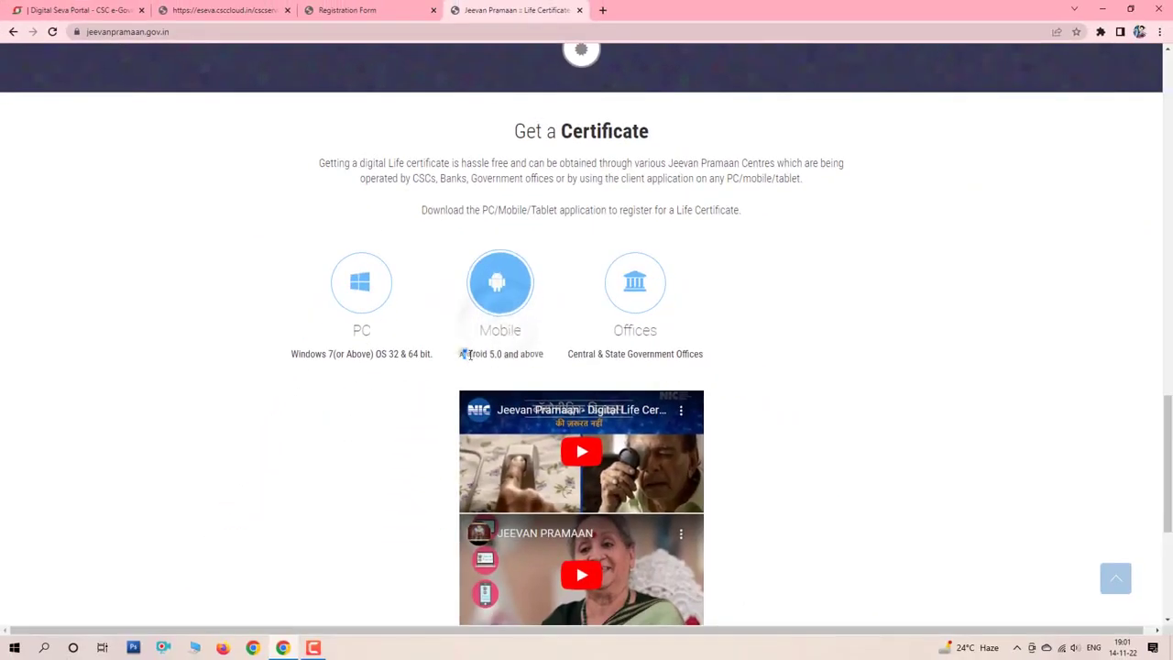
pyautogui.moveTo(468, 354); pyautogui.dragTo(506, 355)
pyautogui.click(507, 355)
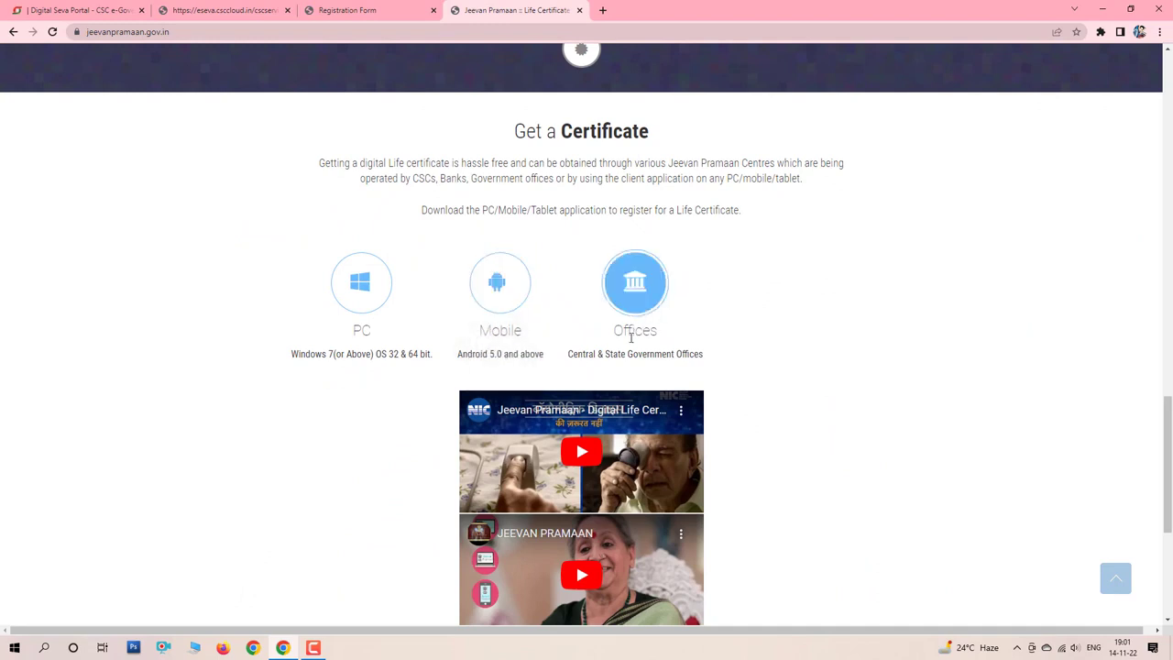
pyautogui.moveTo(672, 355); pyautogui.dragTo(588, 354)
pyautogui.click(629, 366)
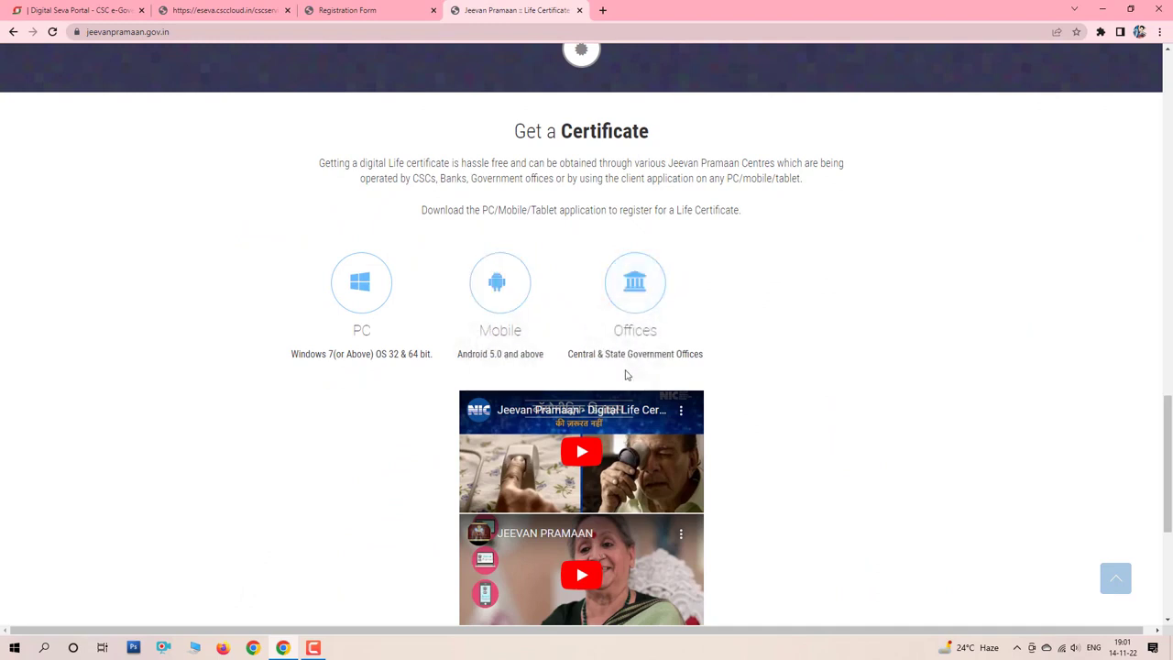
# Leave the Get a Certificate section and open the website's Download page for the client application.
pyautogui.scroll(1, 623, 379)
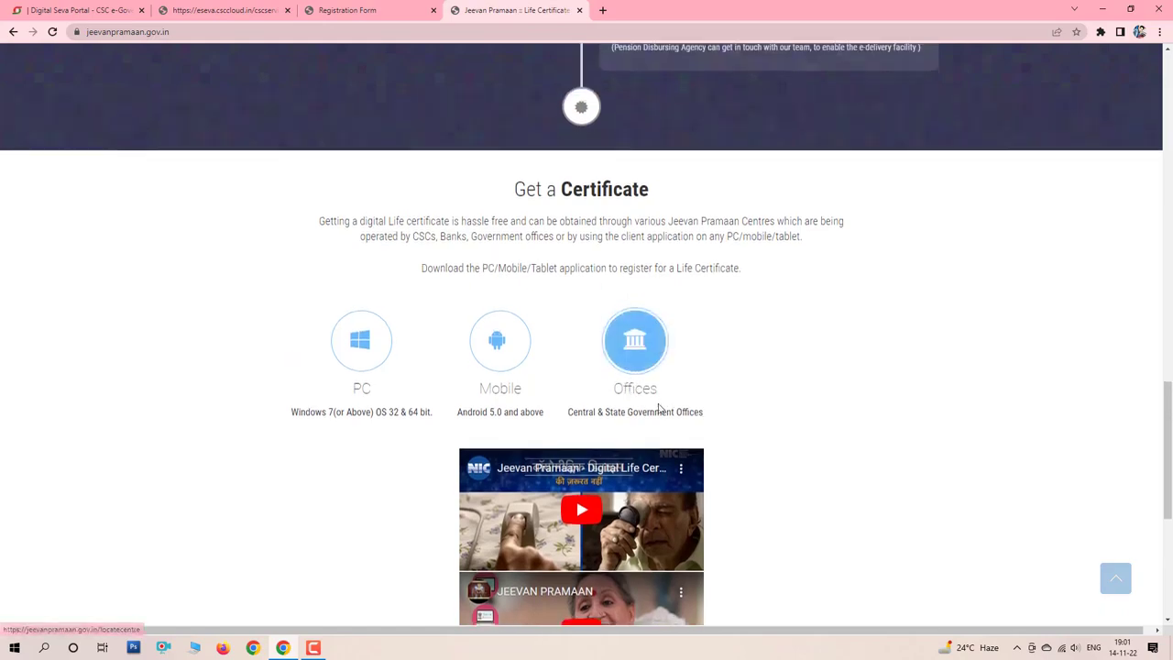
pyautogui.scroll(-3, 660, 406)
pyautogui.scroll(2, 642, 403)
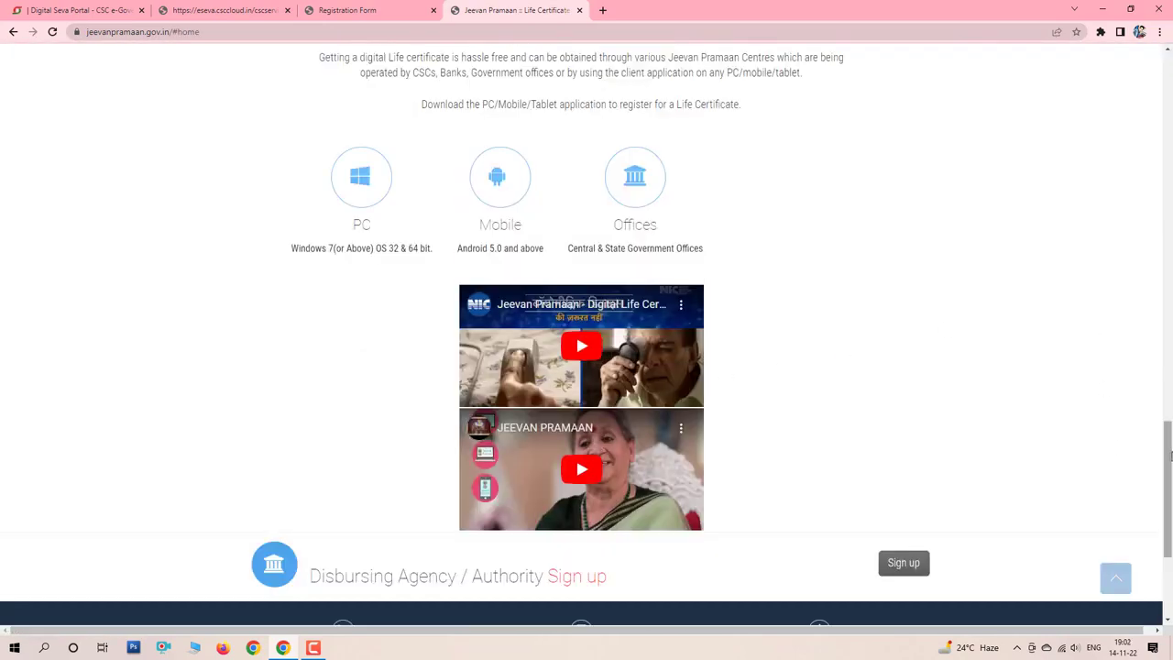
pyautogui.moveTo(1170, 455); pyautogui.dragTo(1170, 88)
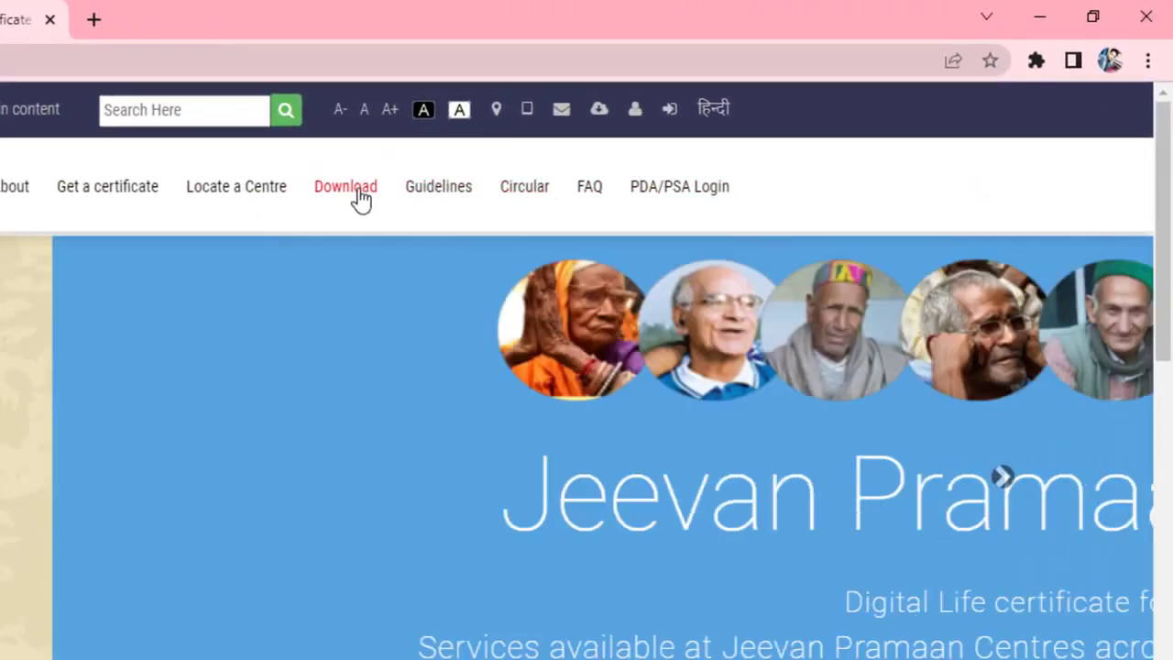
pyautogui.click(362, 197)
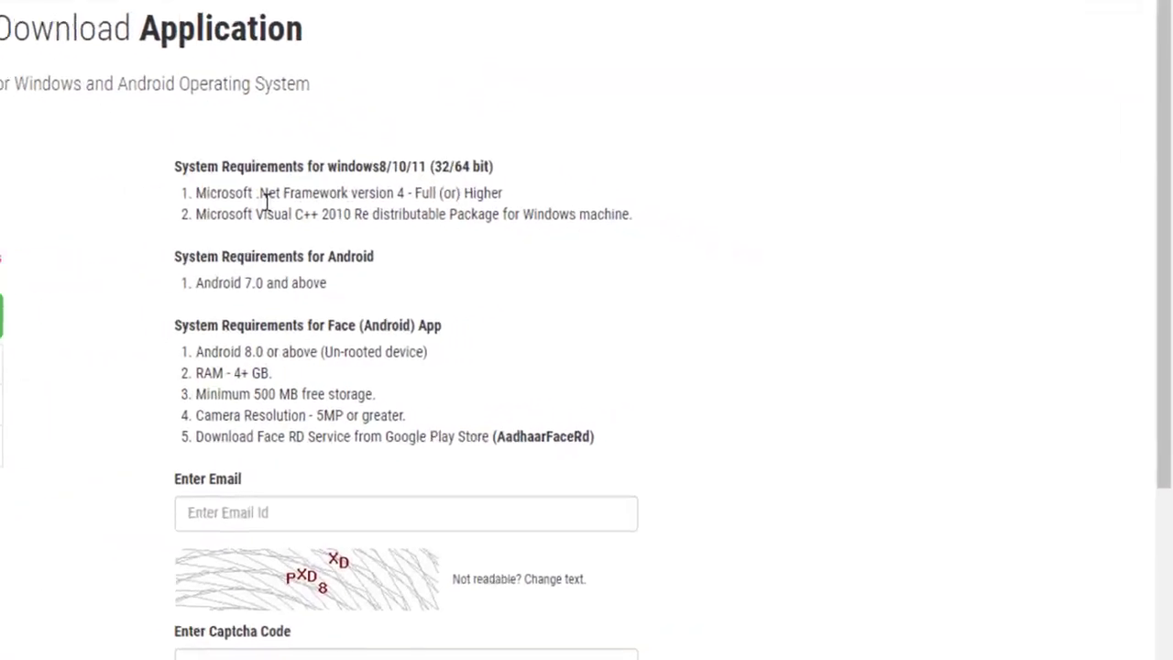
# Examine the system requirements for Windows, Android and the Face (Android) App on the Download Application page.
pyautogui.moveTo(261, 189); pyautogui.dragTo(385, 189)
pyautogui.click(287, 322)
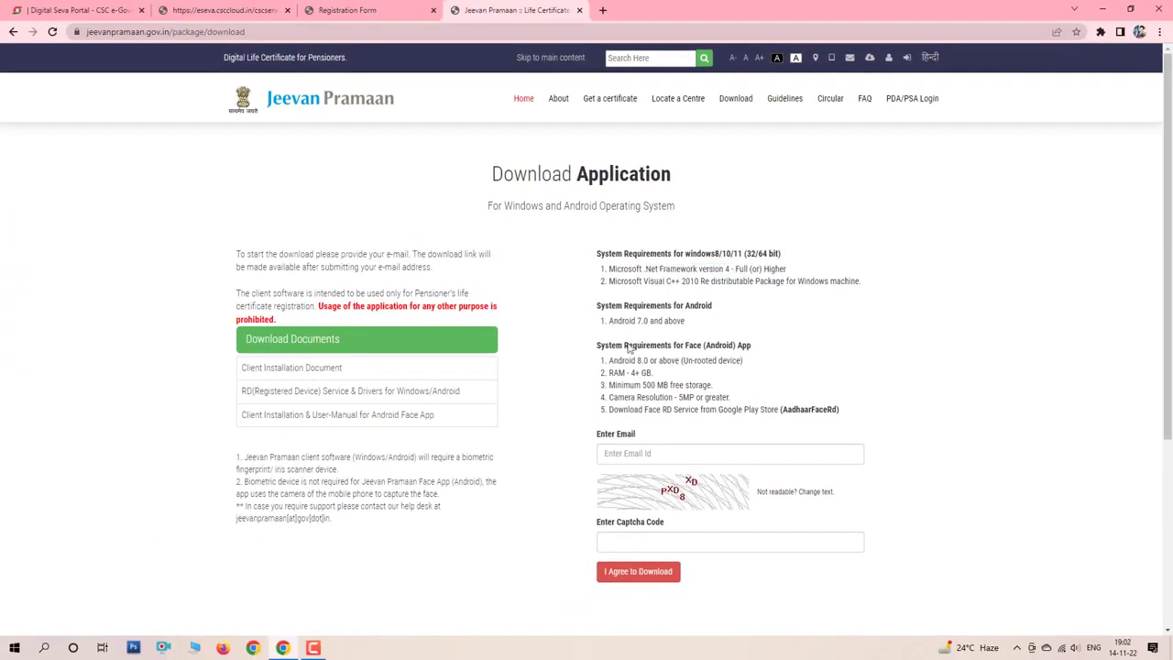
pyautogui.moveTo(612, 305); pyautogui.dragTo(714, 397)
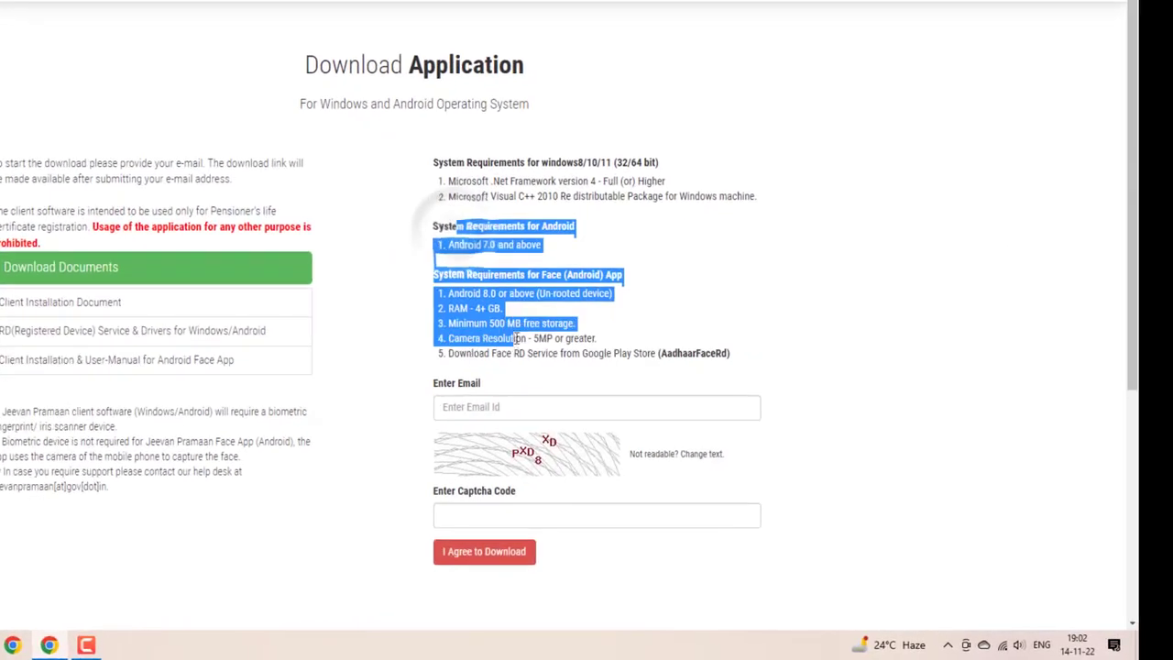
pyautogui.click(676, 345)
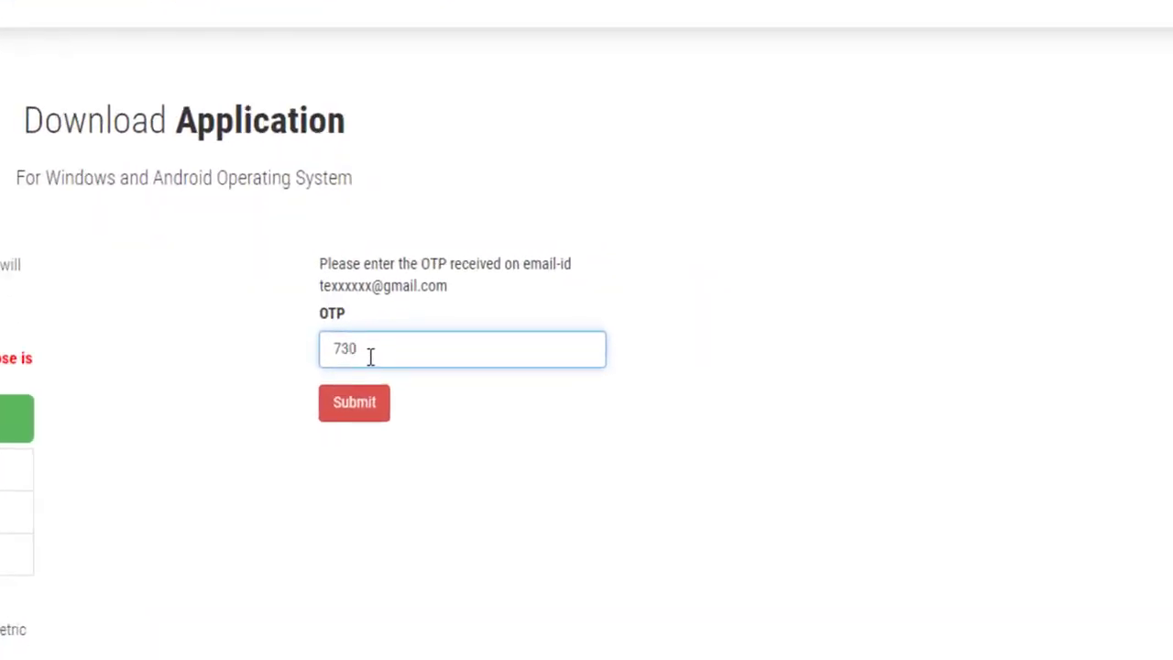
# Submit the OTP received by e-mail and request the Windows download link for Jeevan Pramaan Ver 3.7.3.
pyautogui.click(359, 408)
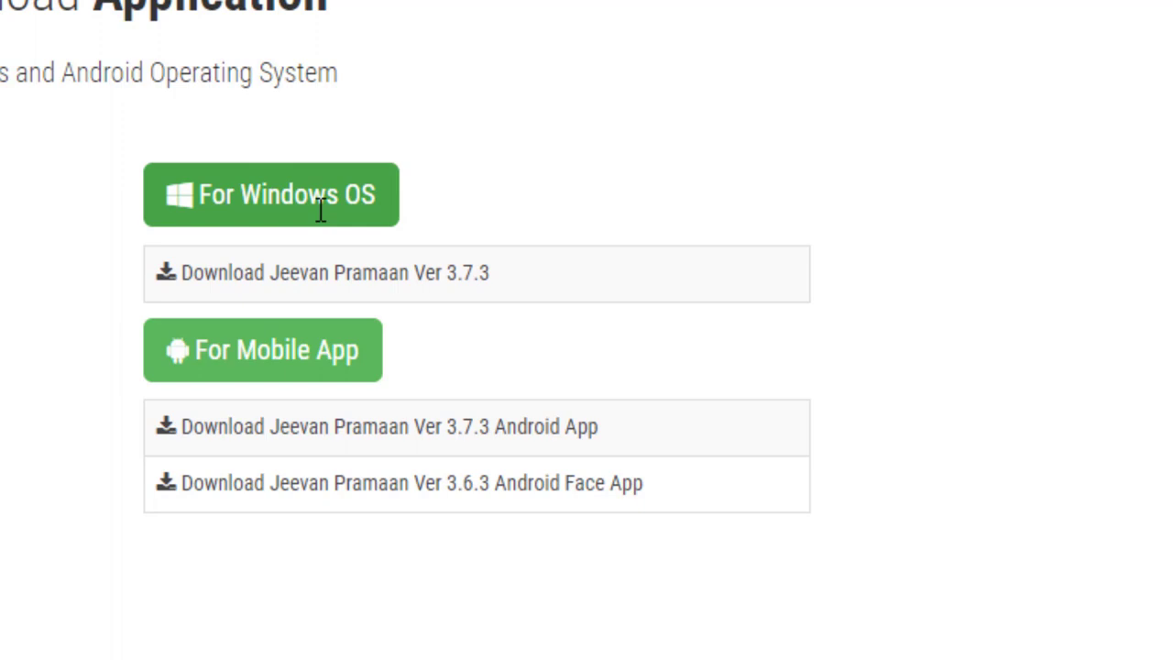
pyautogui.click(314, 286)
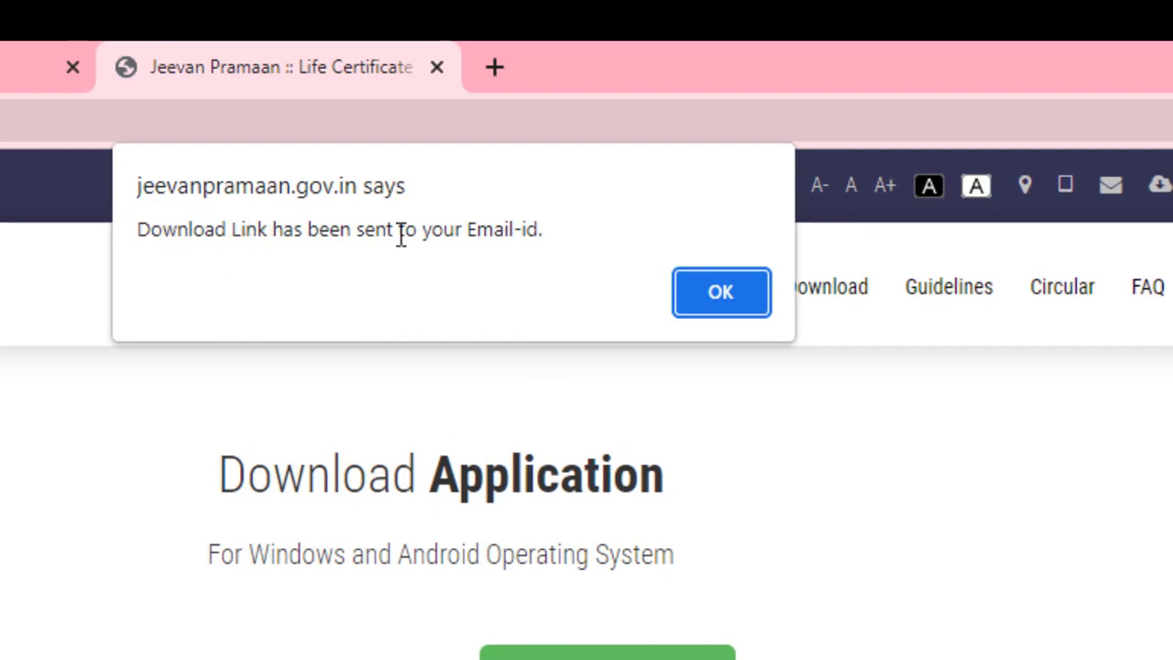
pyautogui.click(721, 294)
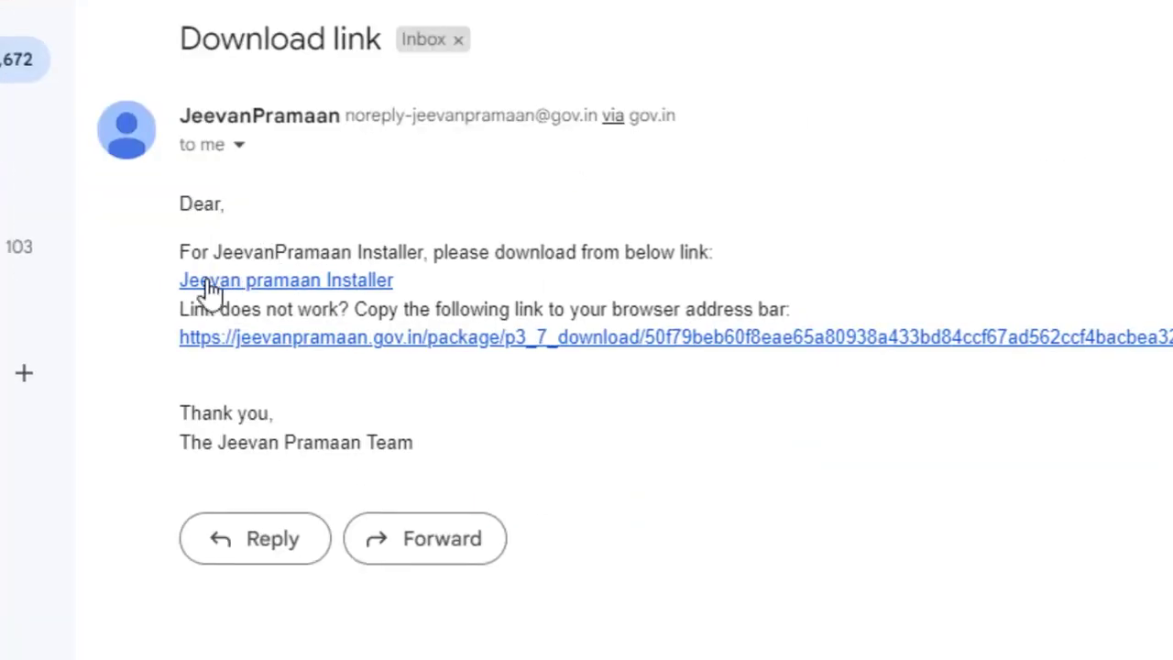
# Download the Jeevan Pramaan installer from the e-mailed link and open the folder inside JeevanPramaanInstallerW_3.7.x.zip.
pyautogui.click(367, 295)
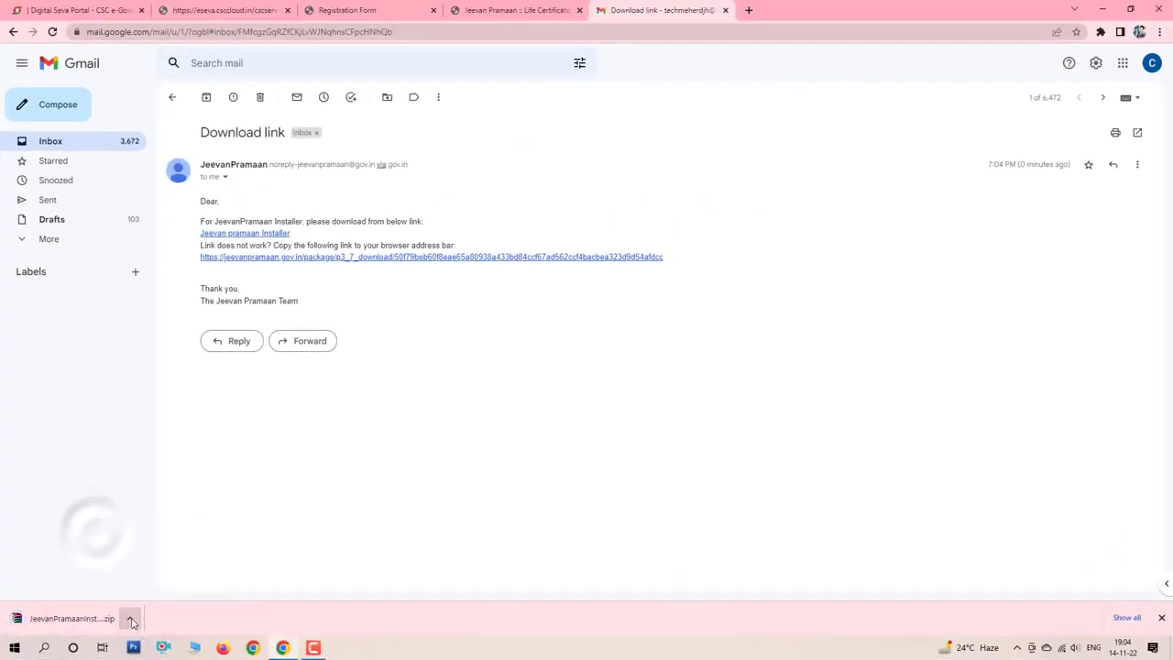
pyautogui.click(129, 617)
pyautogui.click(146, 538)
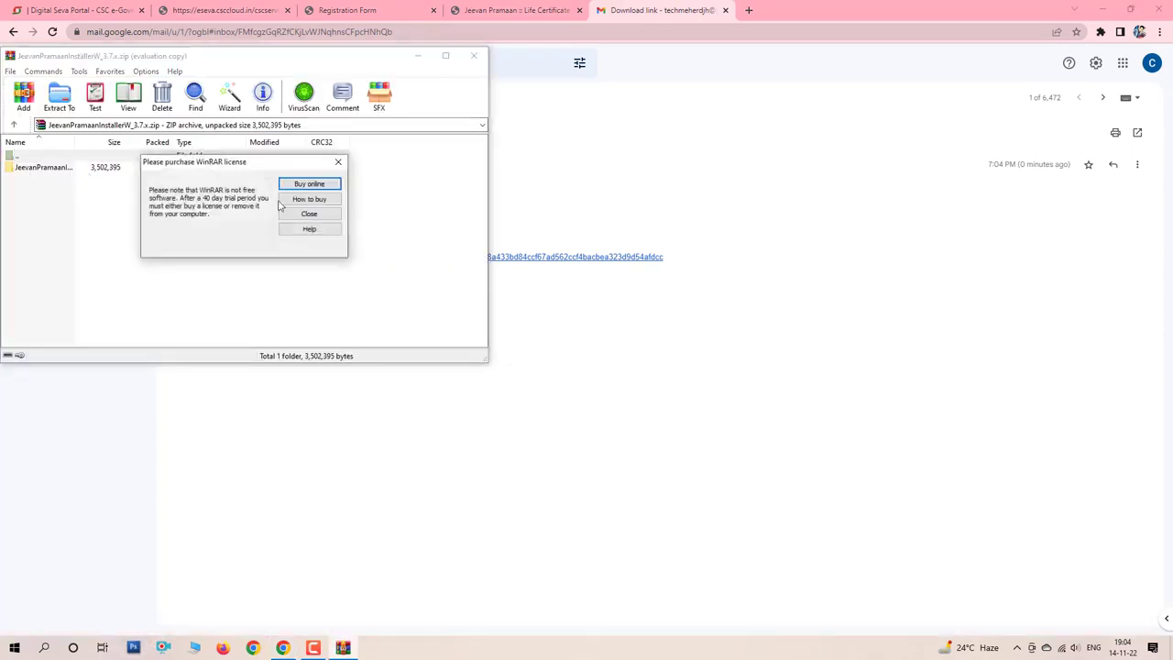
pyautogui.click(307, 214)
pyautogui.doubleClick(30, 168)
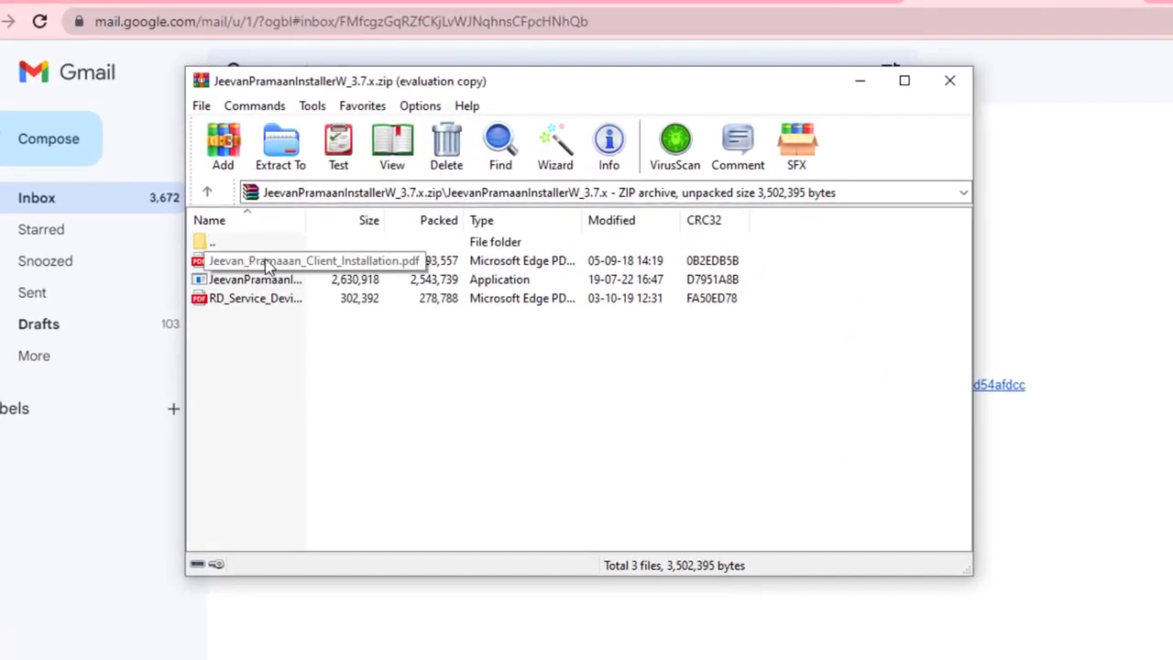
# Run the Jeevan Pramaan installer application from the archive and proceed past the setup's welcome page.
pyautogui.click(268, 263)
pyautogui.click(266, 299)
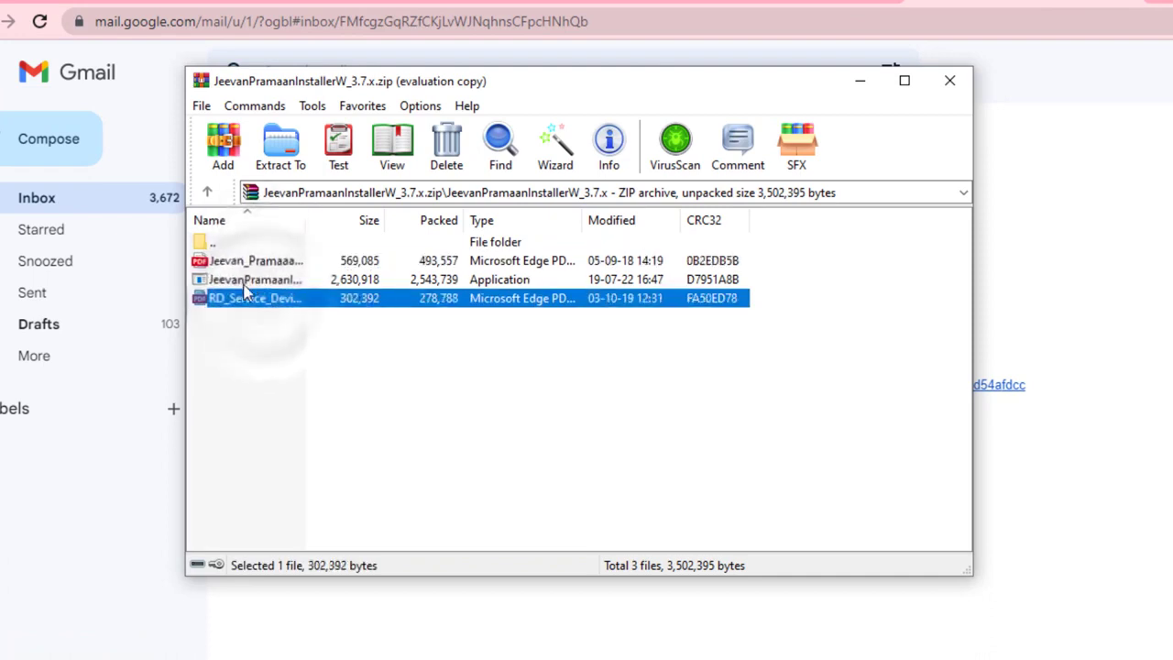
pyautogui.click(249, 279)
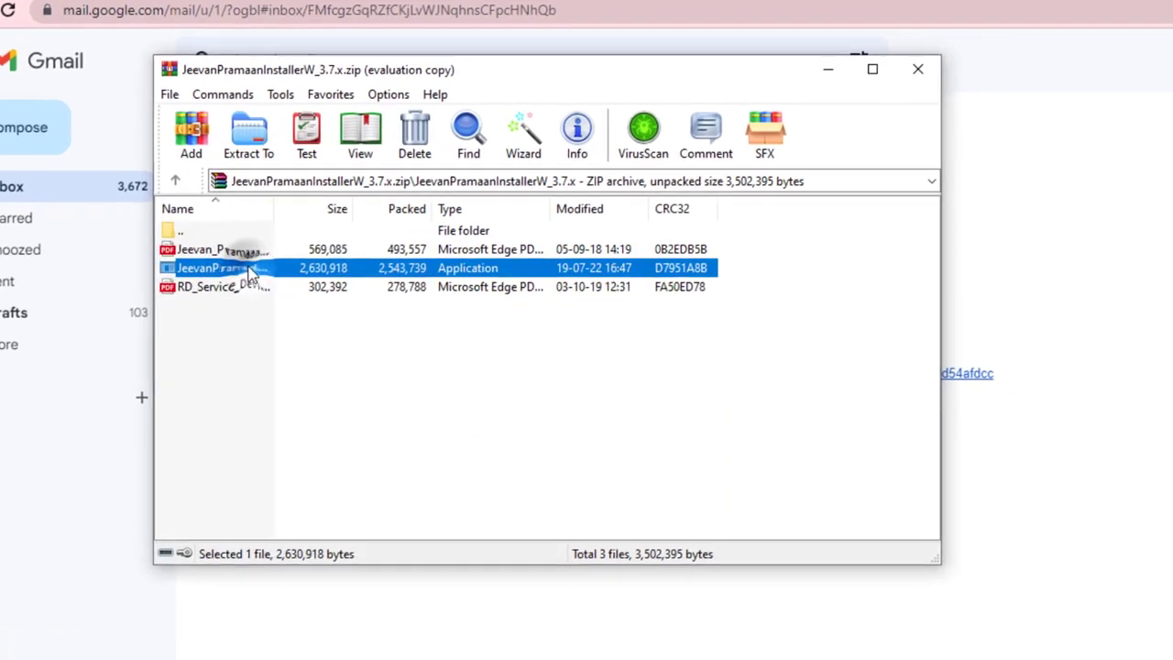
pyautogui.doubleClick(250, 273)
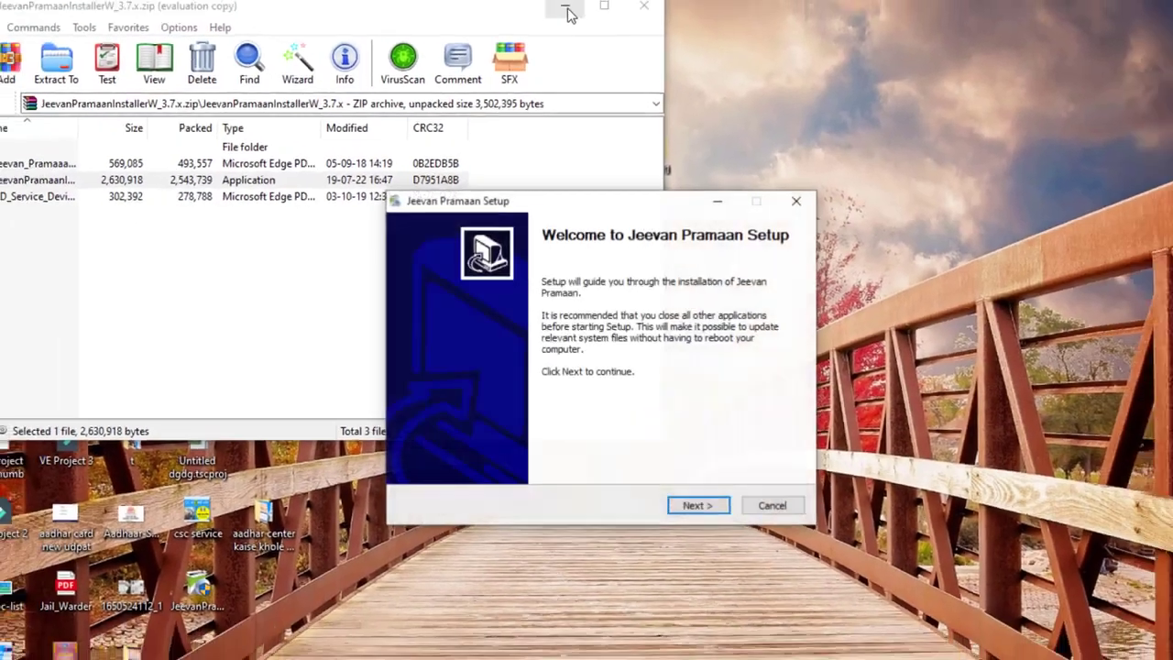
pyautogui.click(570, 10)
pyautogui.click(649, 422)
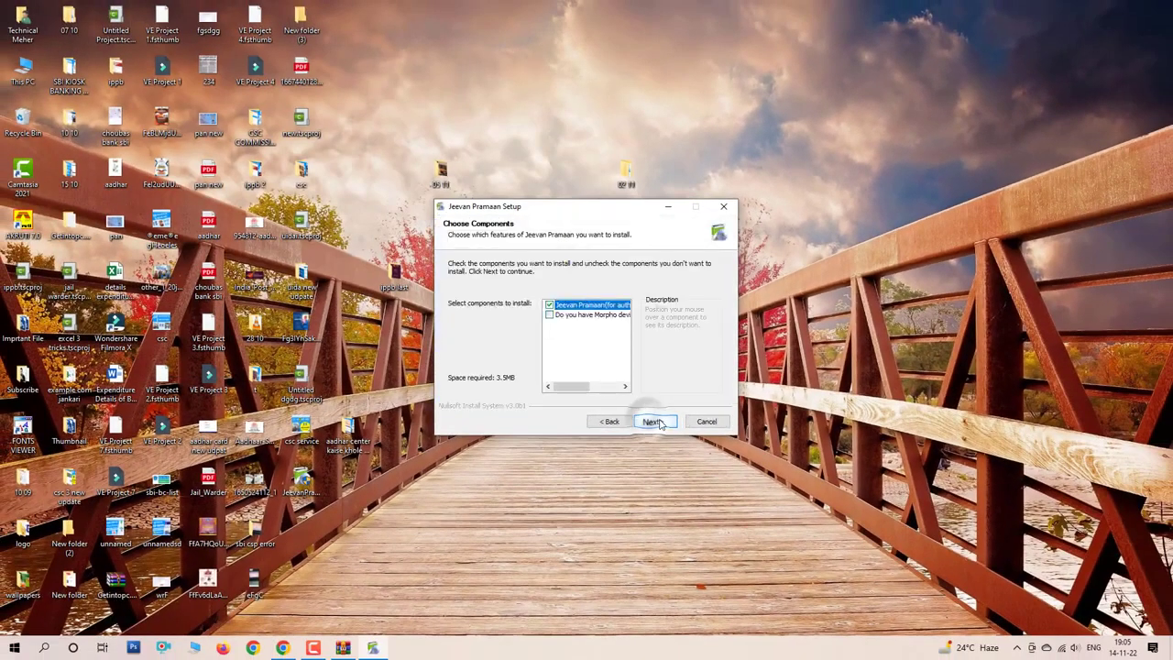
# Include the Morpho device component along with Jeevan Pramaan and accept the component selection.
pyautogui.moveTo(555, 385); pyautogui.dragTo(615, 392)
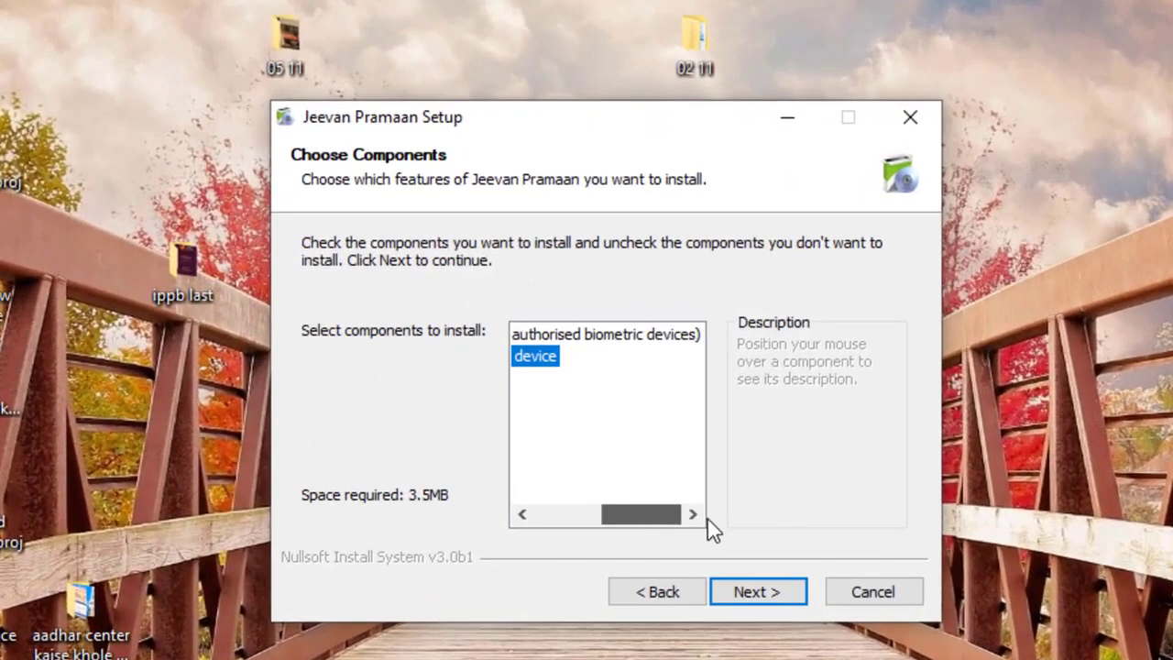
pyautogui.moveTo(710, 526); pyautogui.dragTo(578, 530)
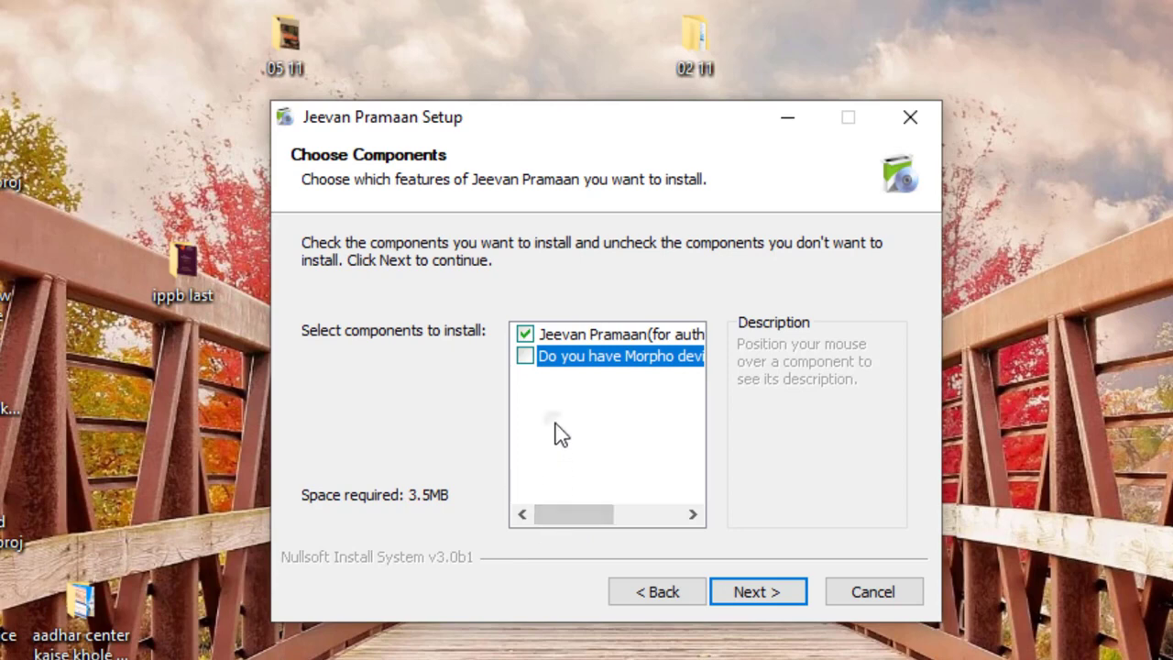
pyautogui.click(525, 356)
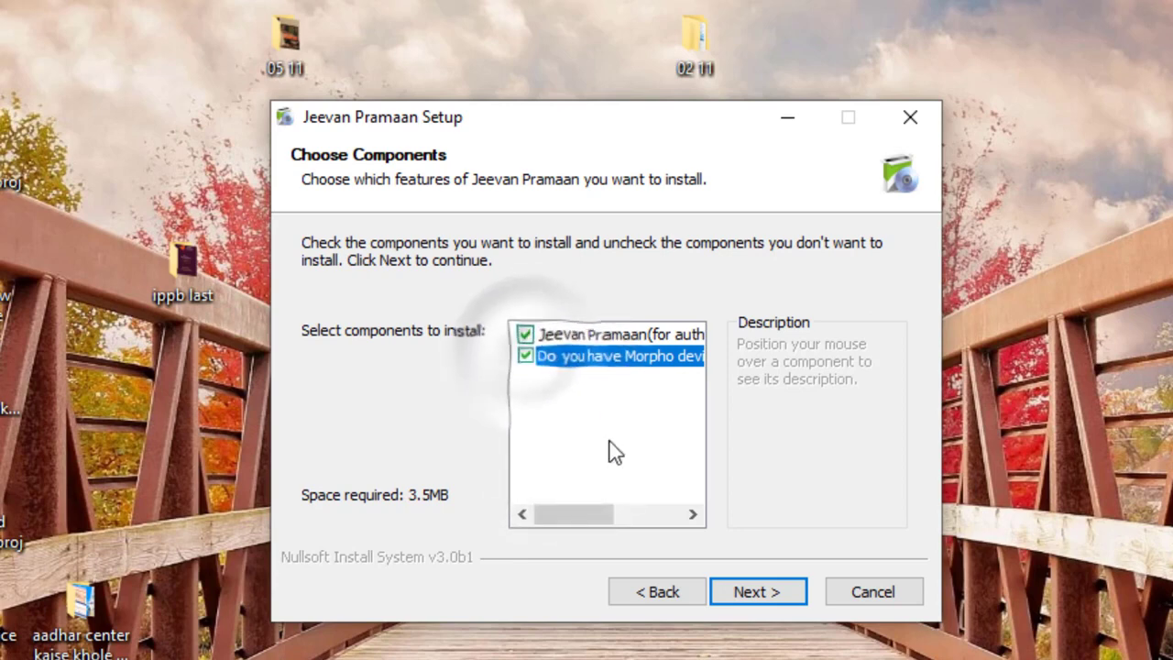
pyautogui.moveTo(592, 507); pyautogui.dragTo(688, 570)
pyautogui.click(777, 593)
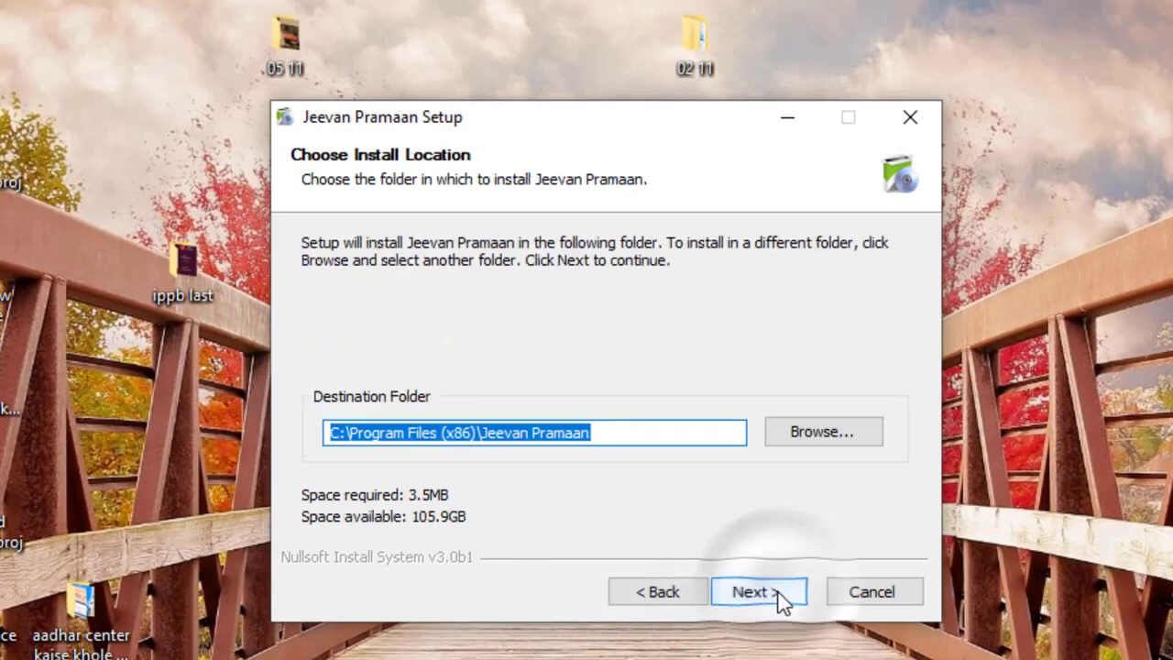
# Install Jeevan Pramaan in C:\Program Files (x86)\Jeevan Pramaan, finish the setup and launch the program from the desktop.
pyautogui.click(777, 594)
pyautogui.click(777, 594)
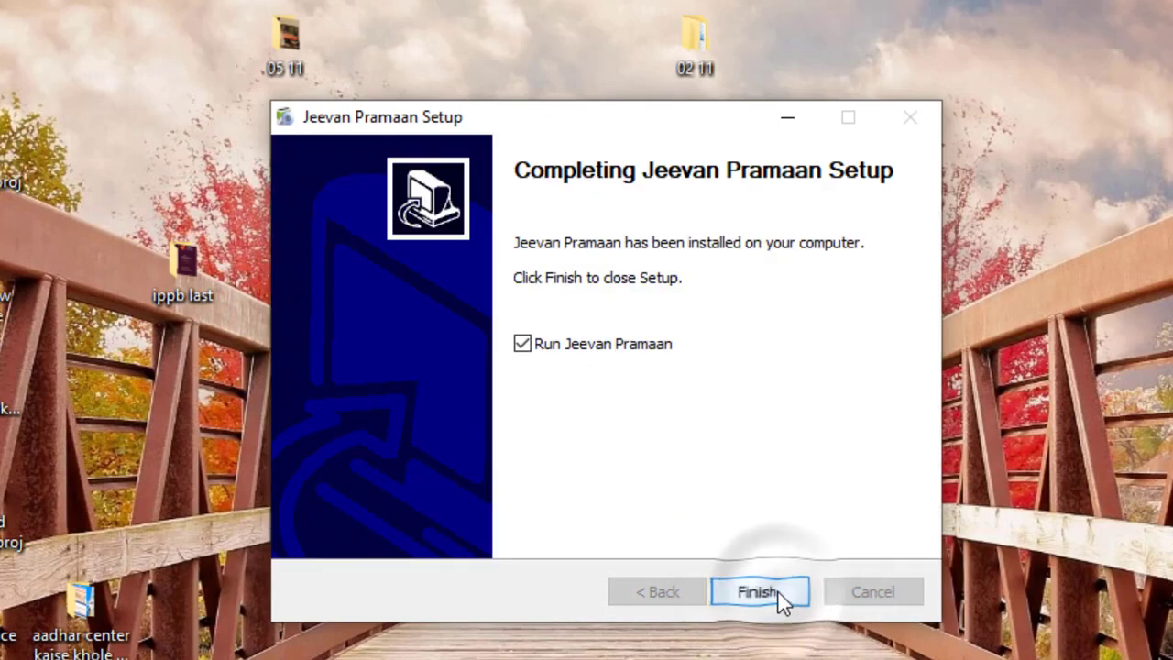
pyautogui.click(759, 592)
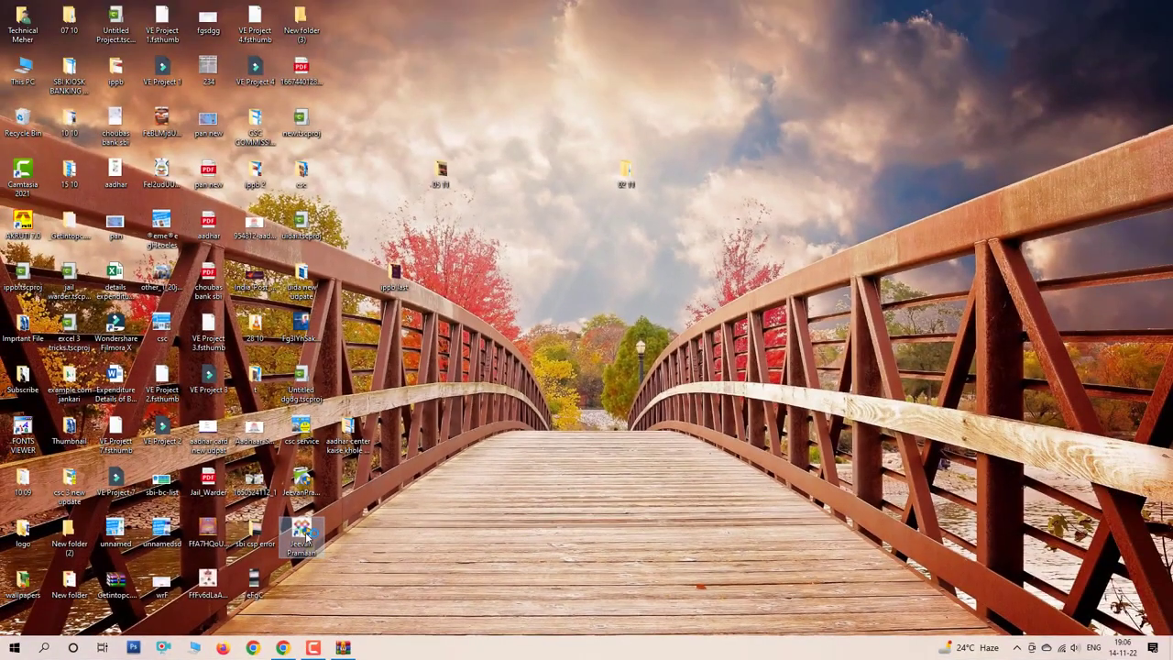
pyautogui.doubleClick(302, 533)
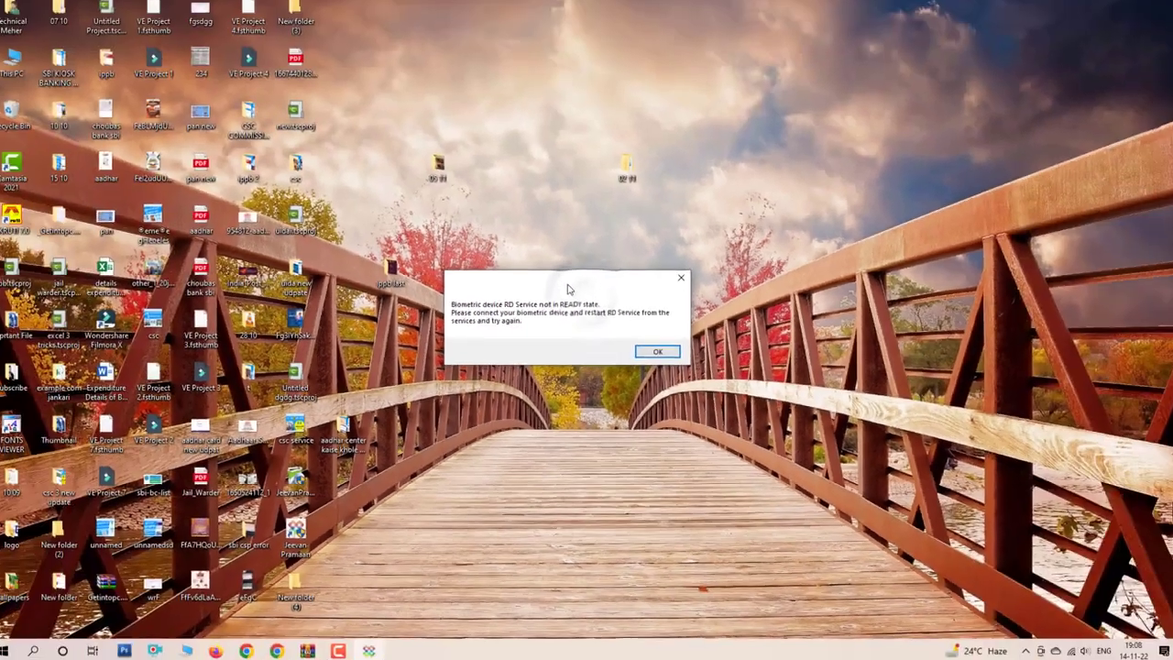
pyautogui.moveTo(598, 305); pyautogui.dragTo(652, 318)
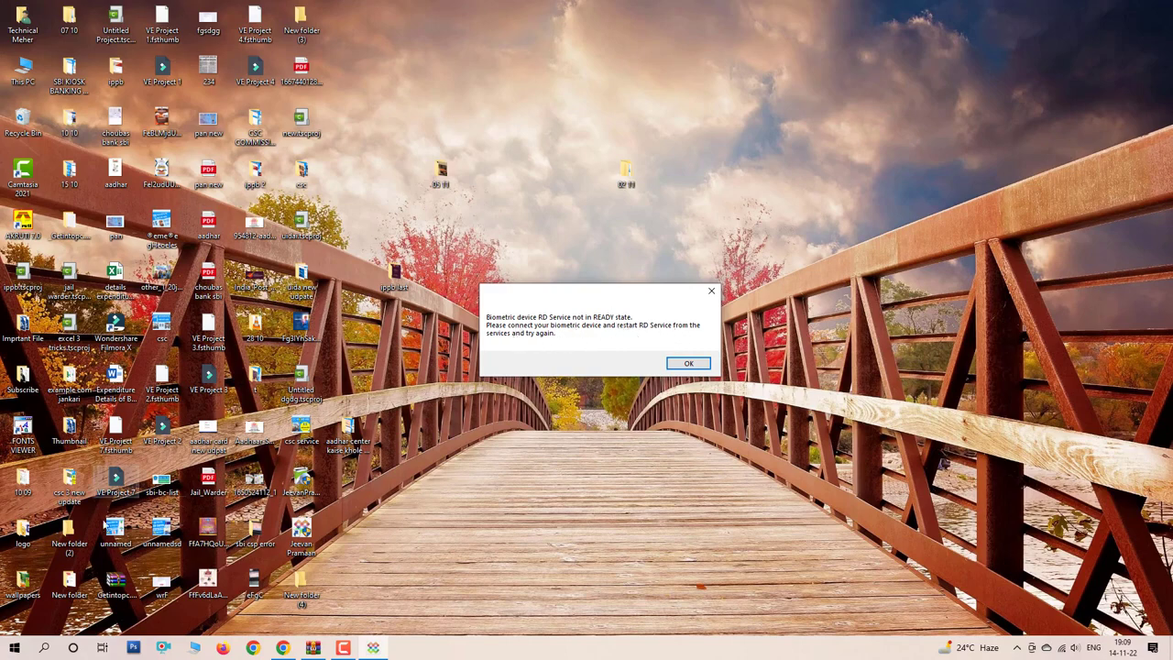
# Search Windows for "ser" and open the Services app.
pyautogui.click(44, 648)
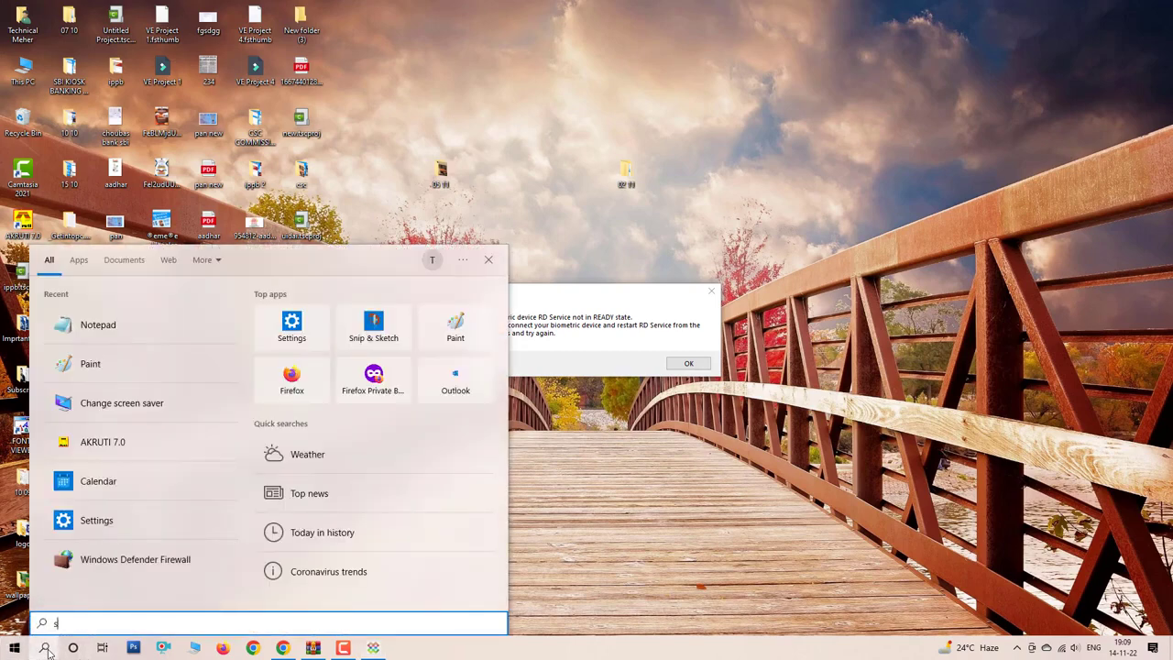
pyautogui.write('ser')
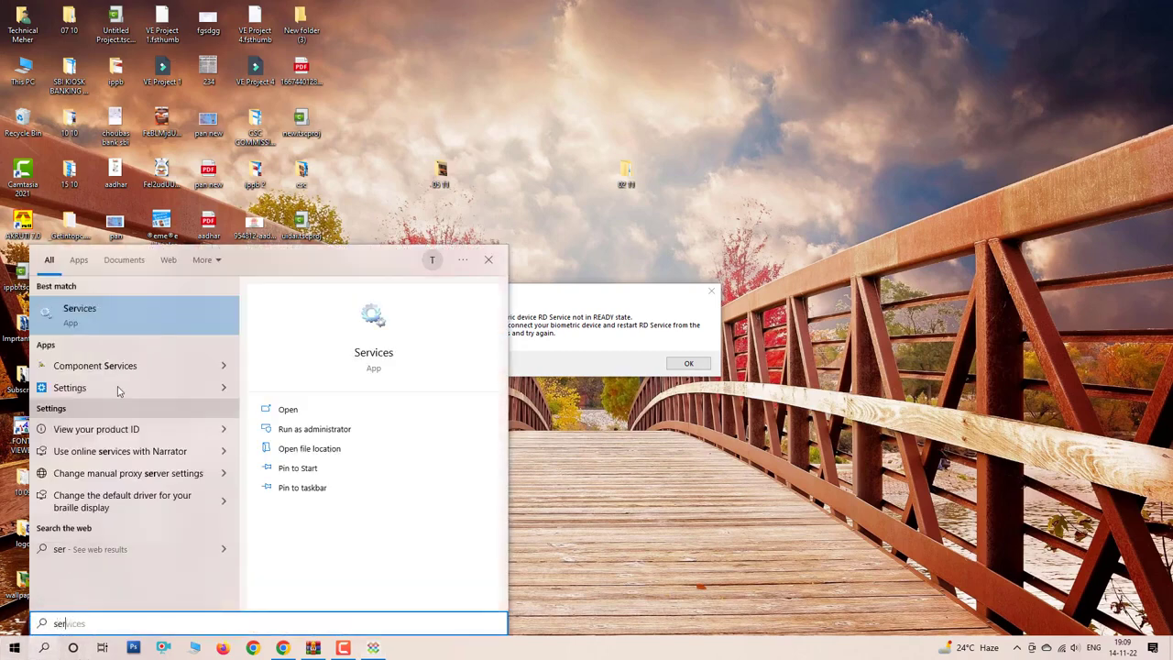
pyautogui.click(121, 305)
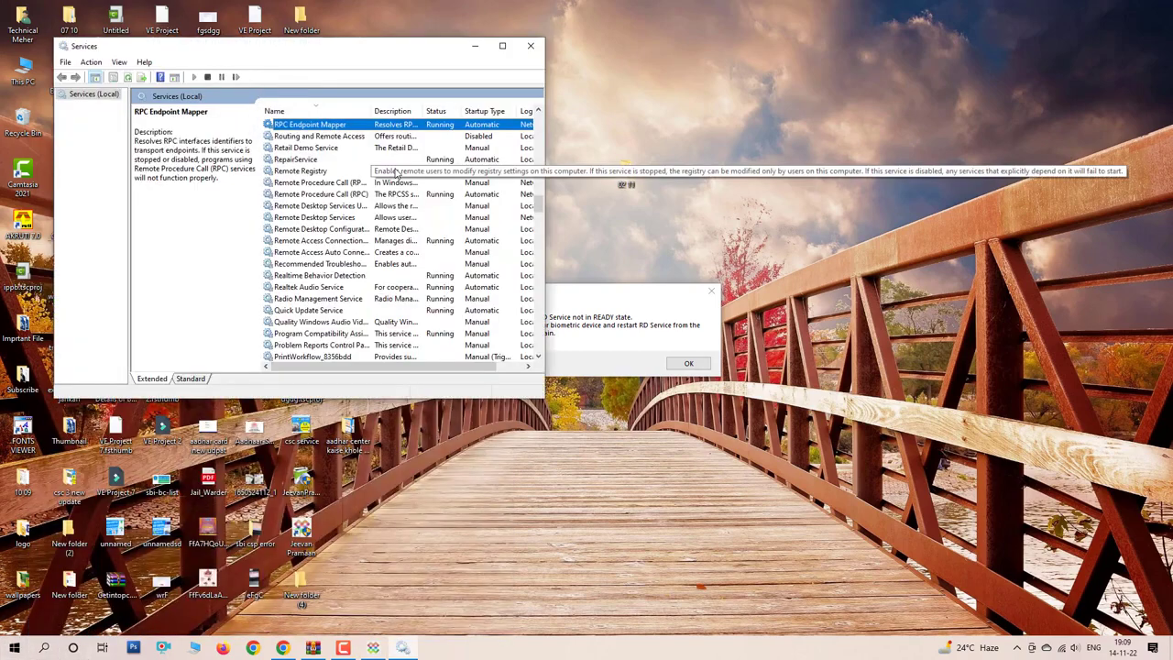
# Find Morpho RD Service in the list of local services and restart it.
pyautogui.press('m')
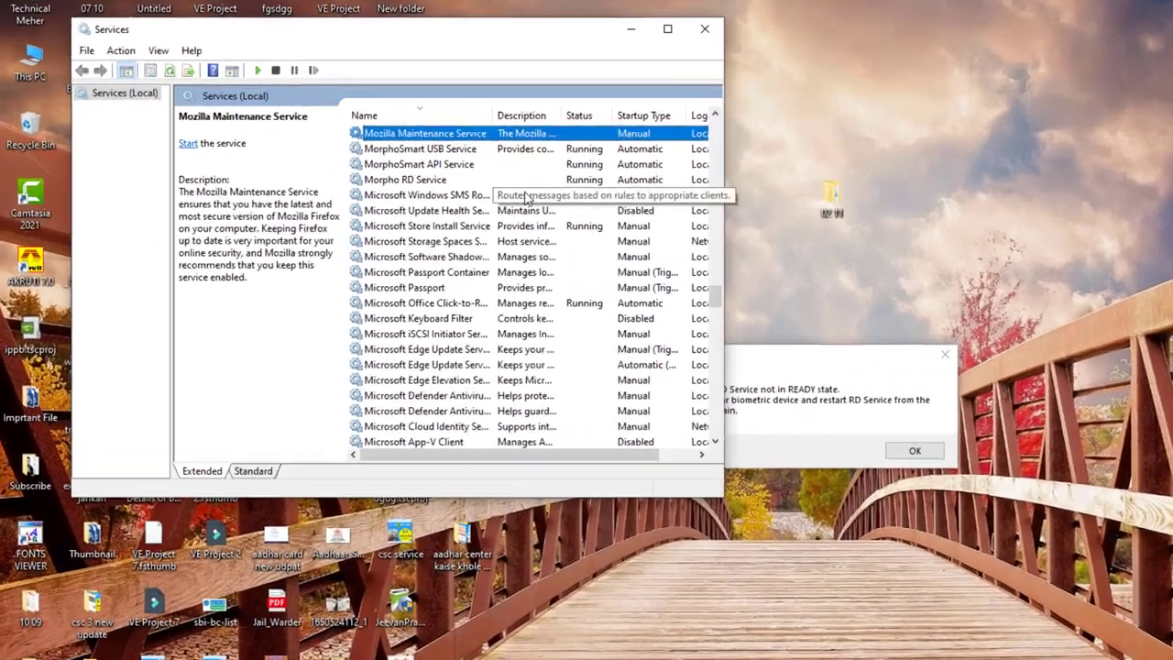
pyautogui.press('Down')
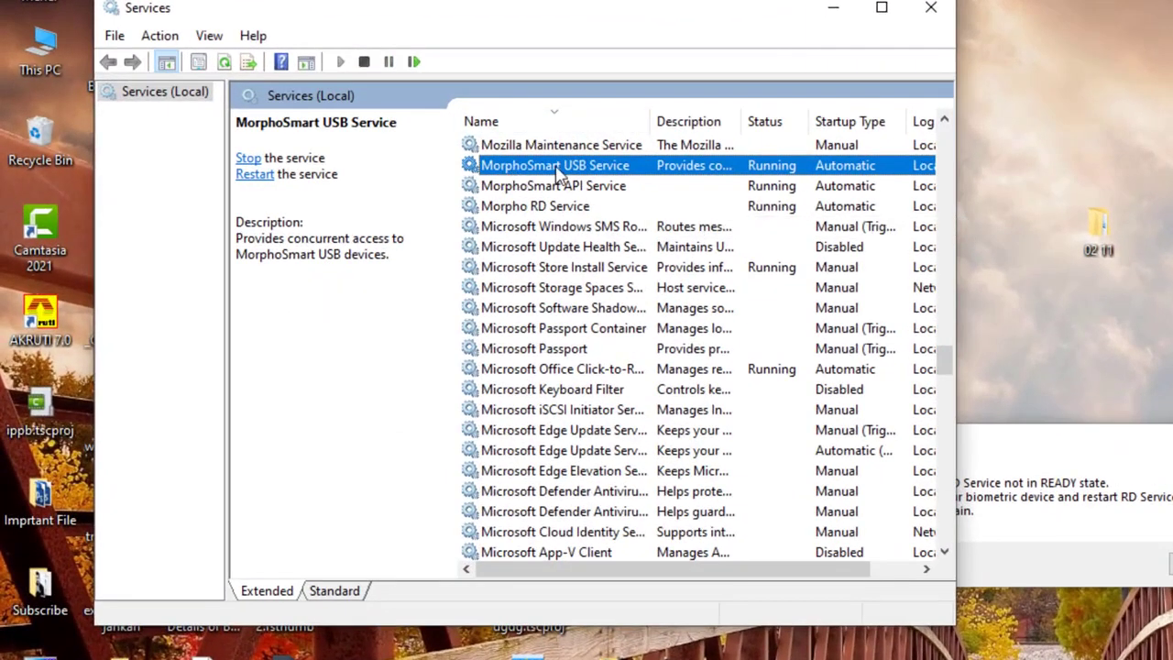
pyautogui.click(506, 208)
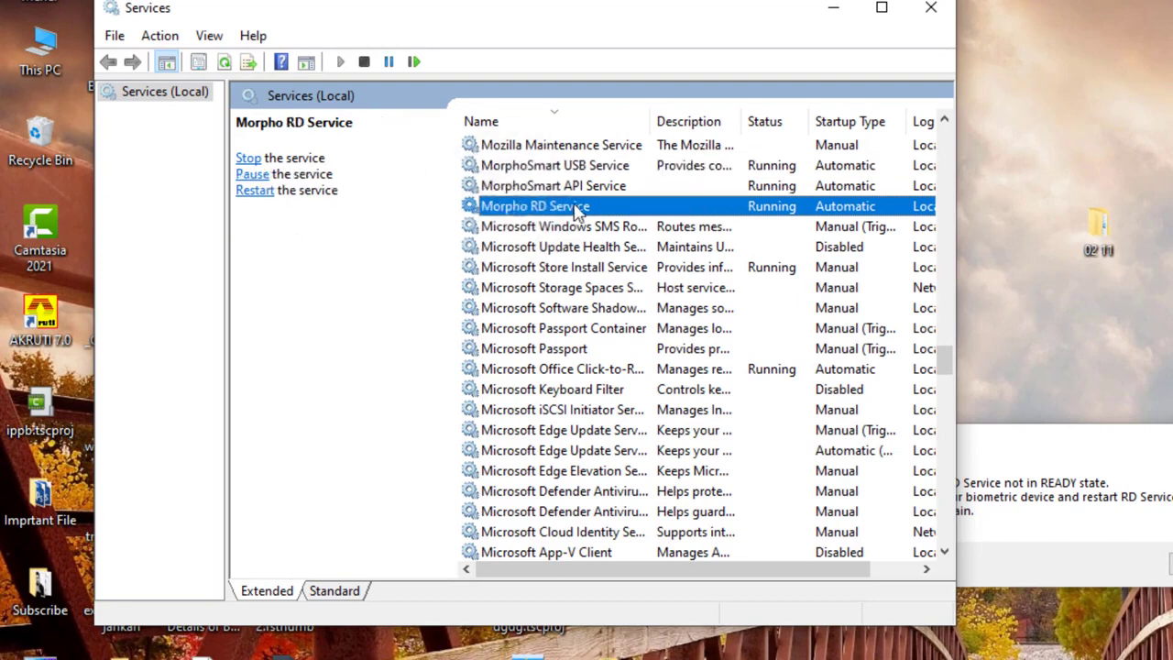
pyautogui.click(255, 192)
pyautogui.moveTo(244, 136); pyautogui.dragTo(443, 202)
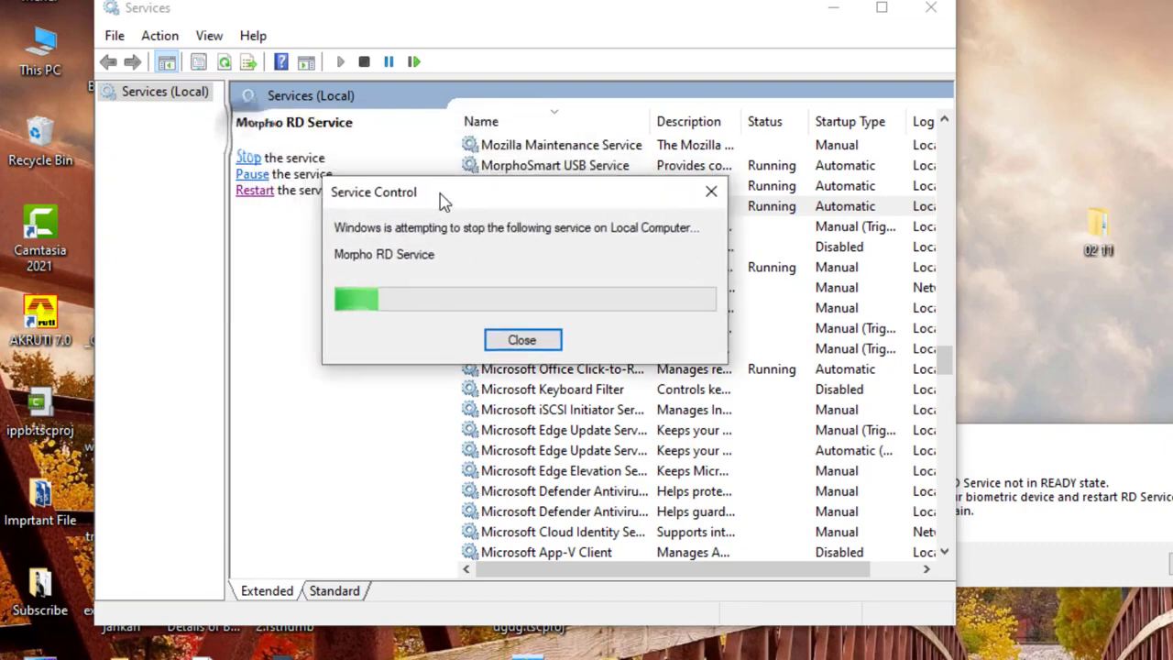